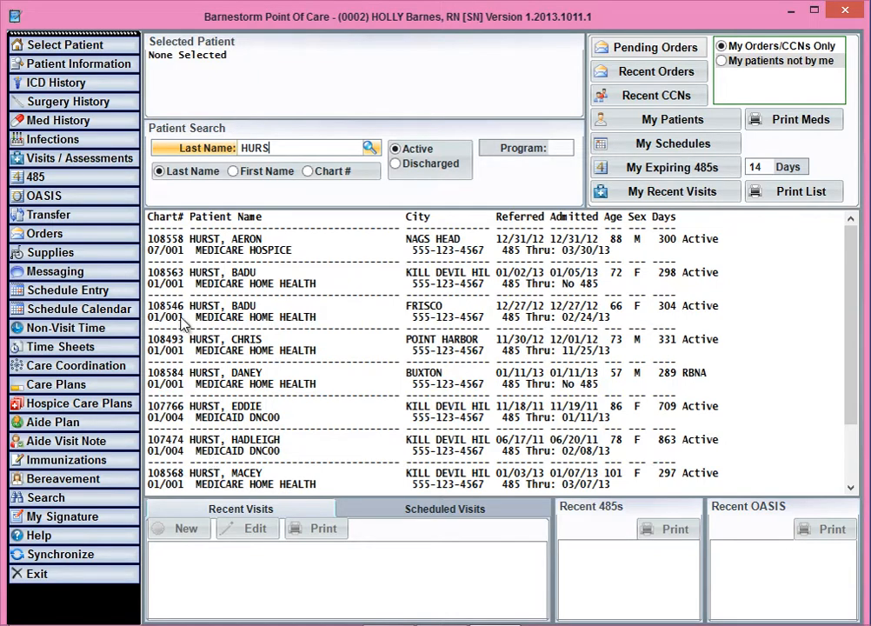
Select the active Medicare home health patient from Point Harbor and open that patient's orders.
click(253, 347)
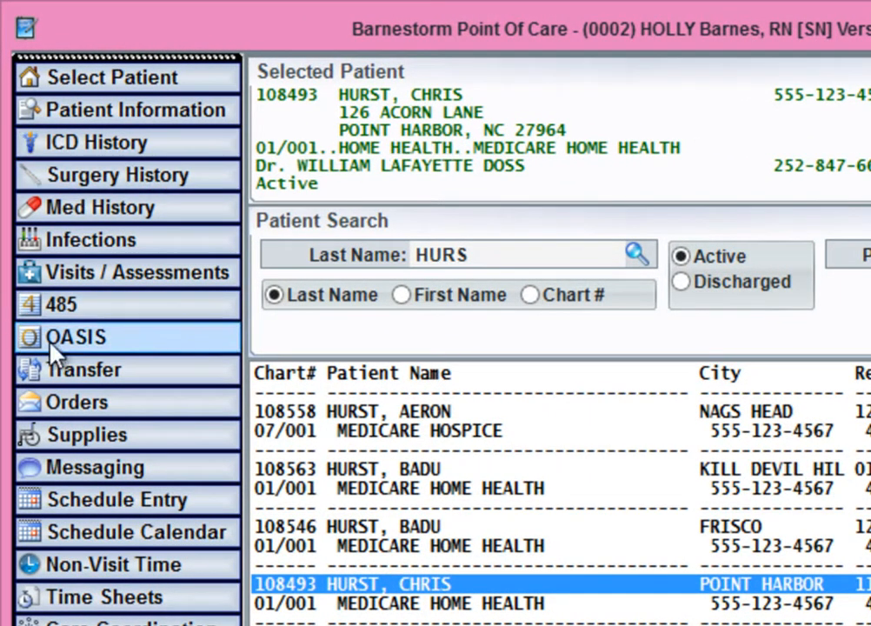
click(112, 413)
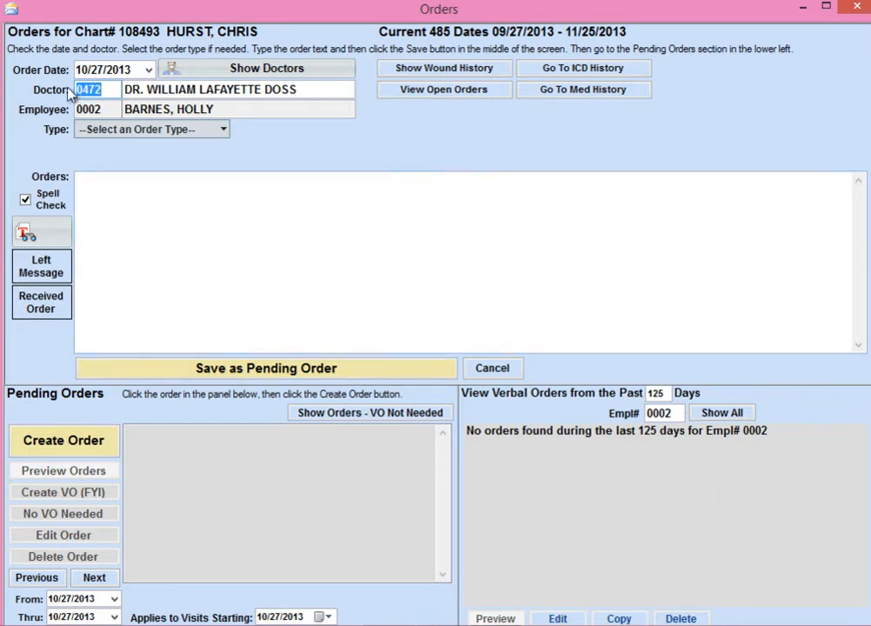
Set the order date to 10/25/2013.
click(109, 70)
key(Left)
key(Down)
click(198, 90)
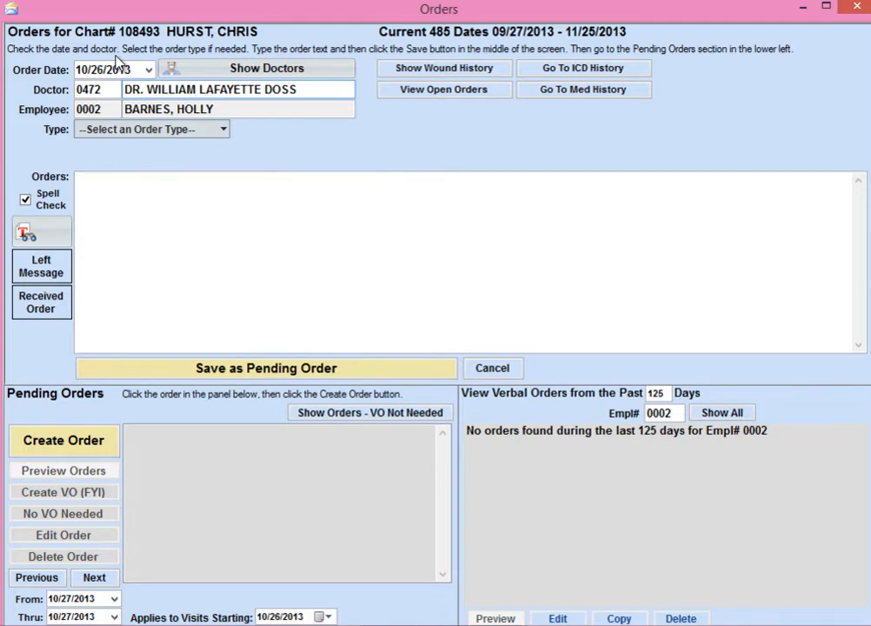
click(150, 71)
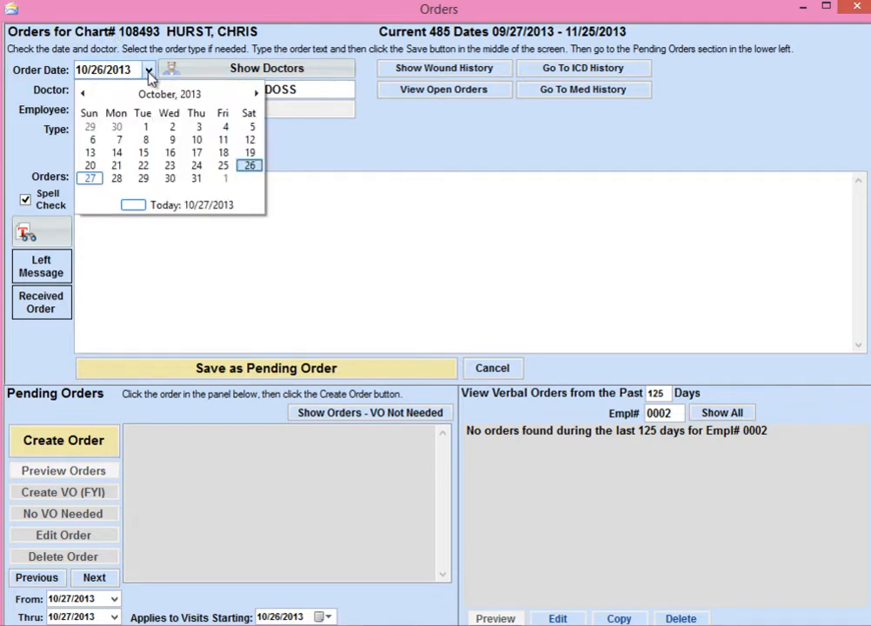
click(224, 165)
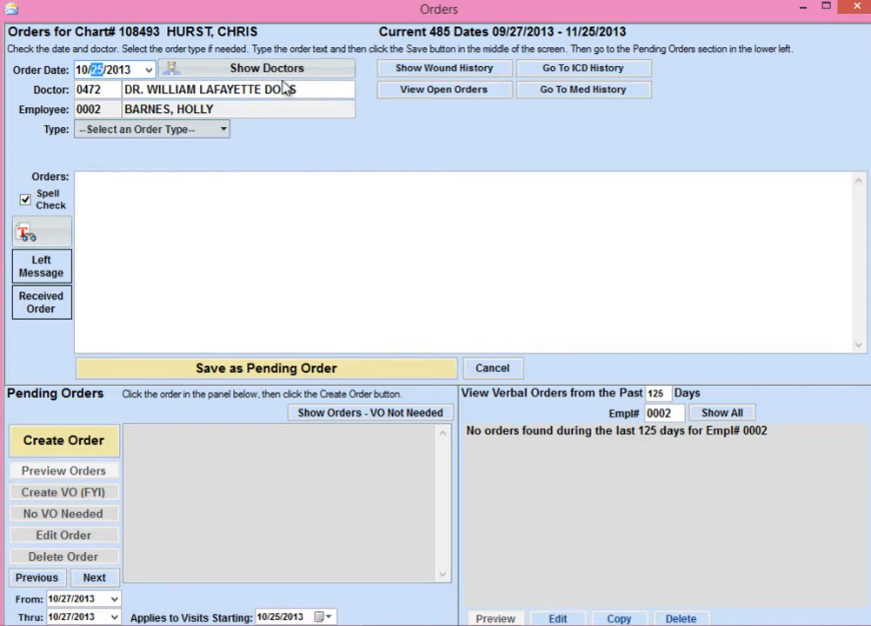
click(197, 89)
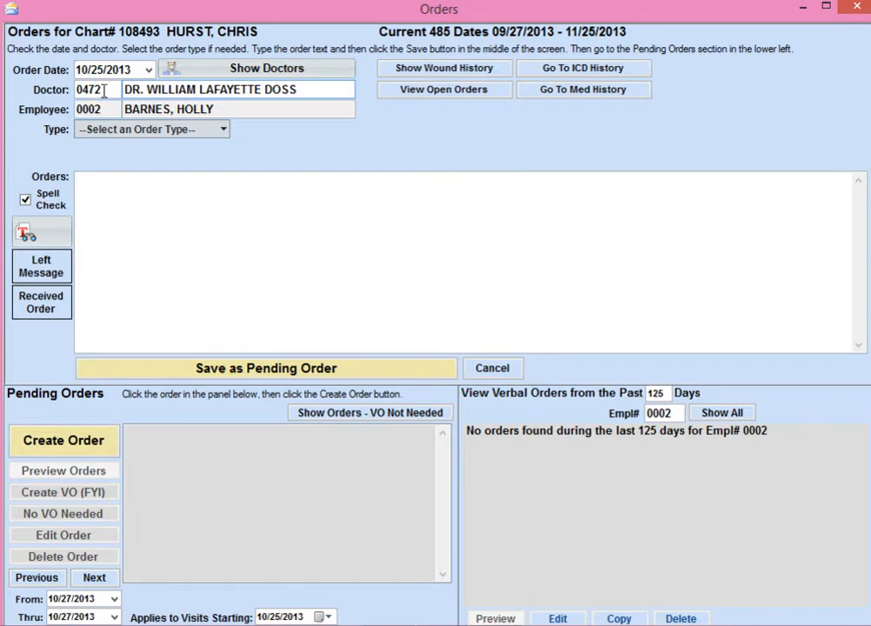
Switch the order to a different doctor by code and restore the original doctor through a last-name search.
drag(104, 90, 74, 90)
text(0165)
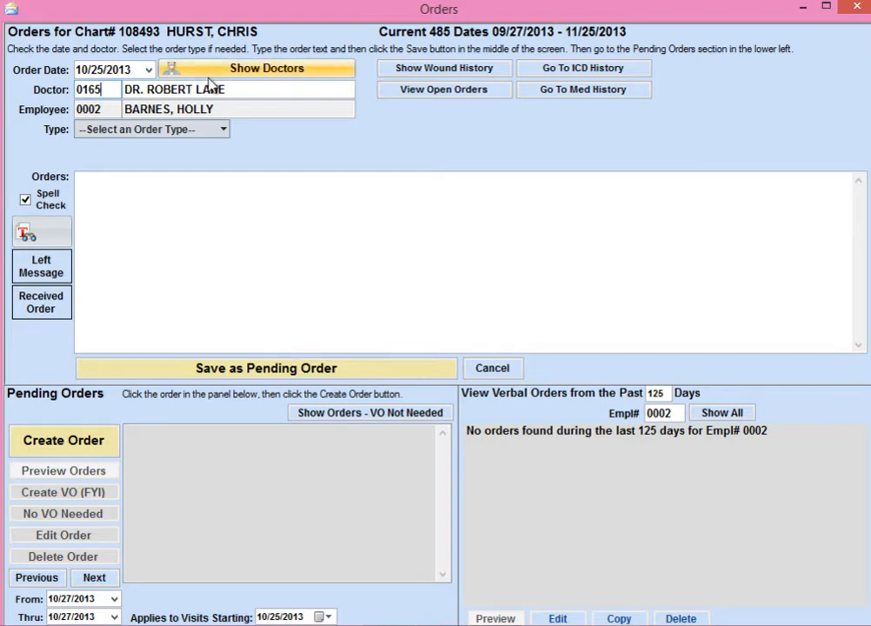
drag(226, 90, 126, 111)
text(DOSS)
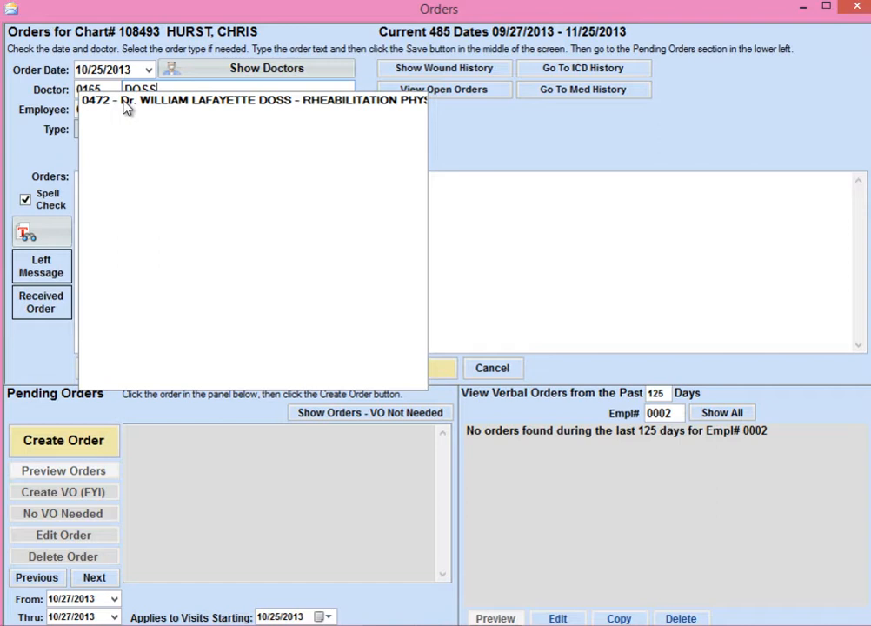
click(124, 101)
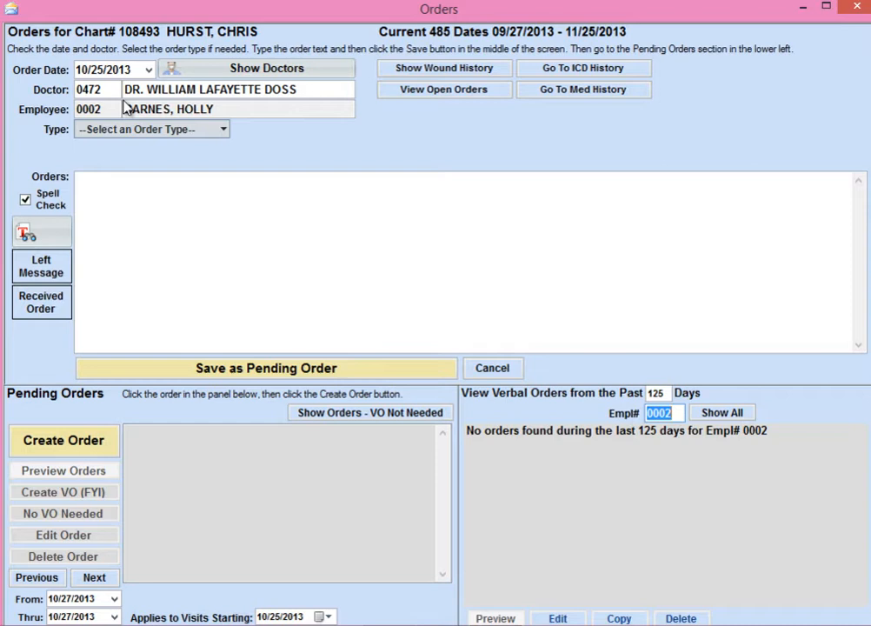
drag(94, 90, 79, 90)
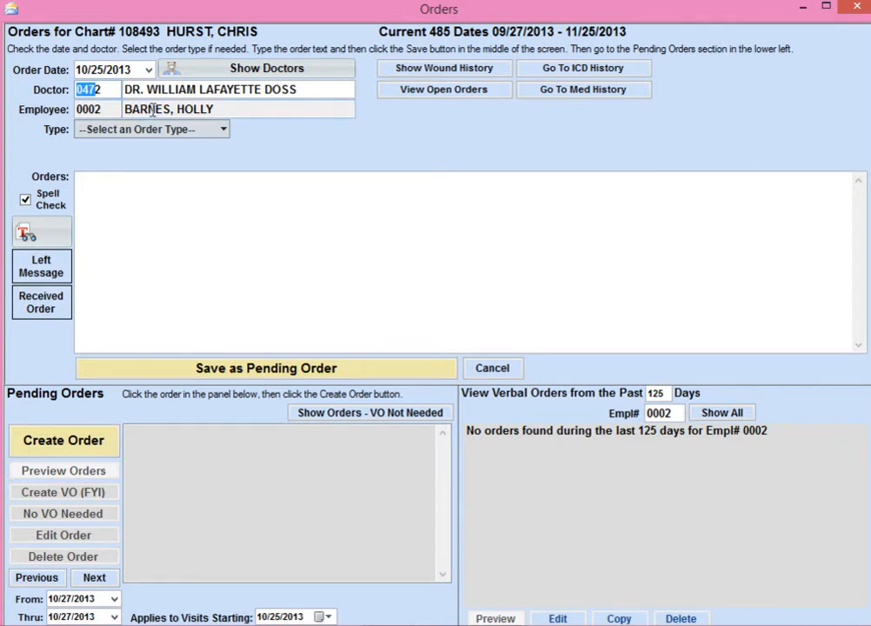
drag(131, 89, 216, 83)
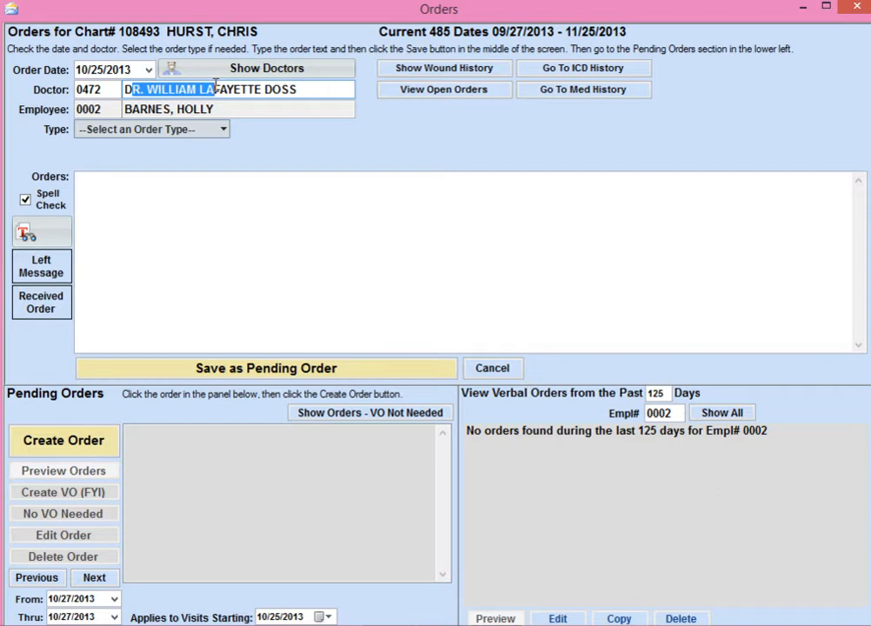
Review the list of the patient's doctors and the available order types without choosing any.
click(266, 68)
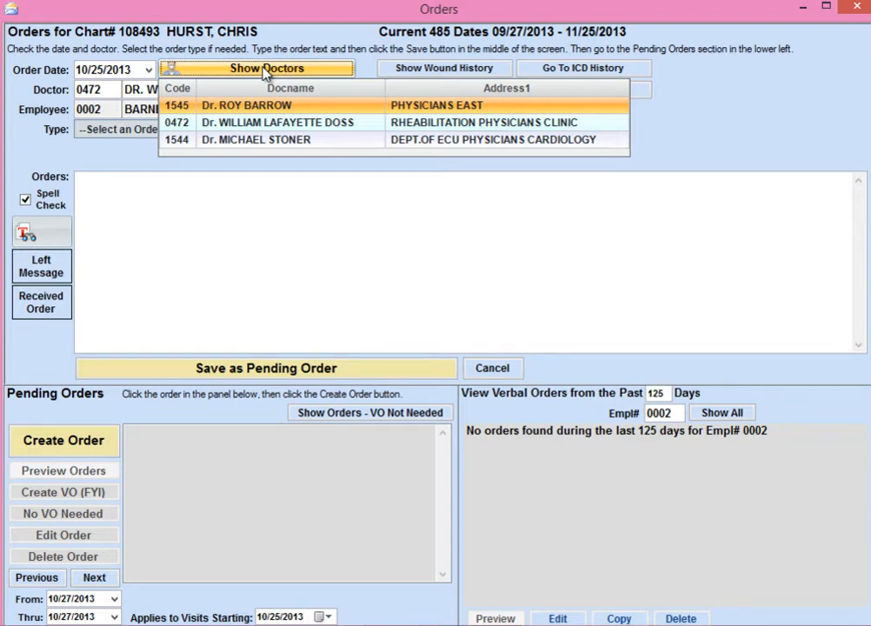
click(265, 69)
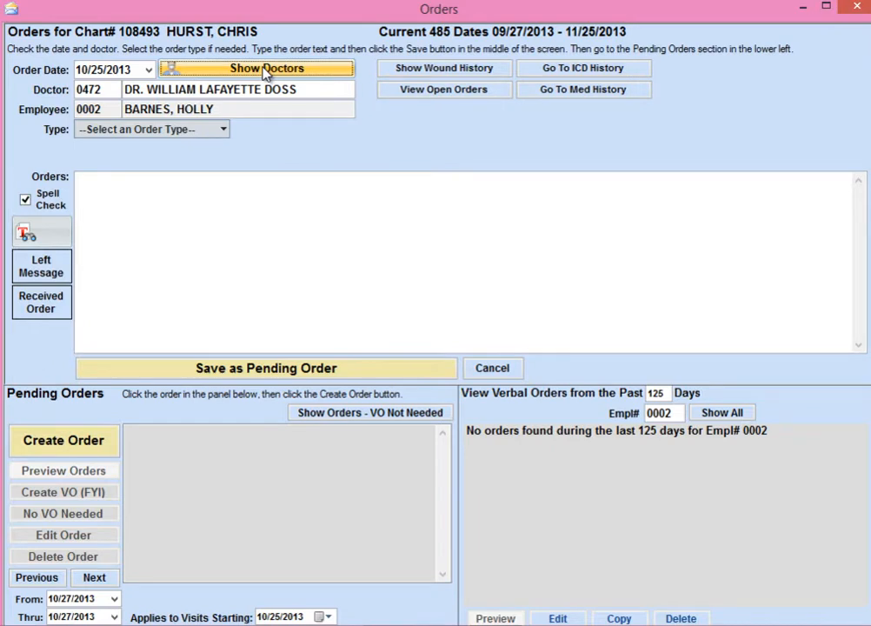
click(224, 131)
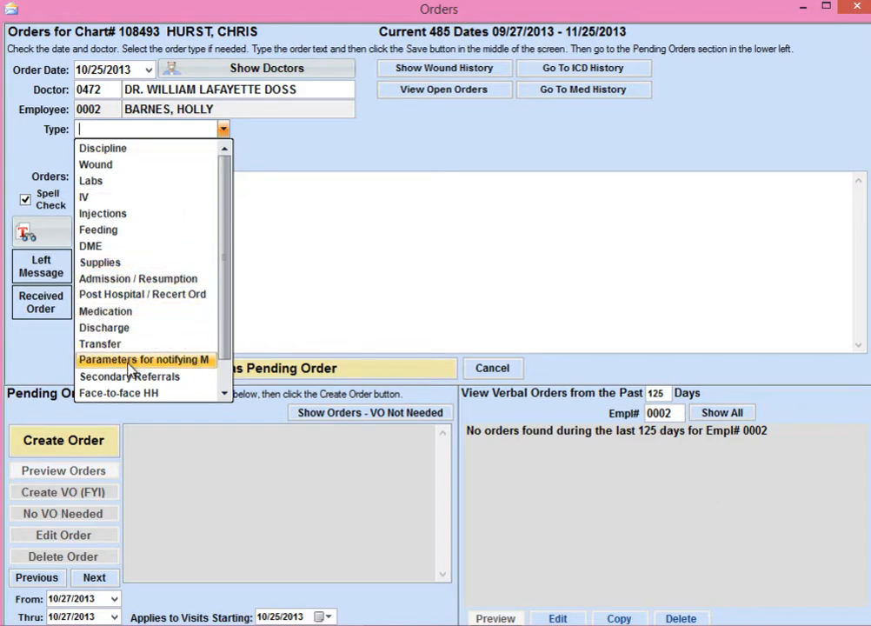
click(355, 150)
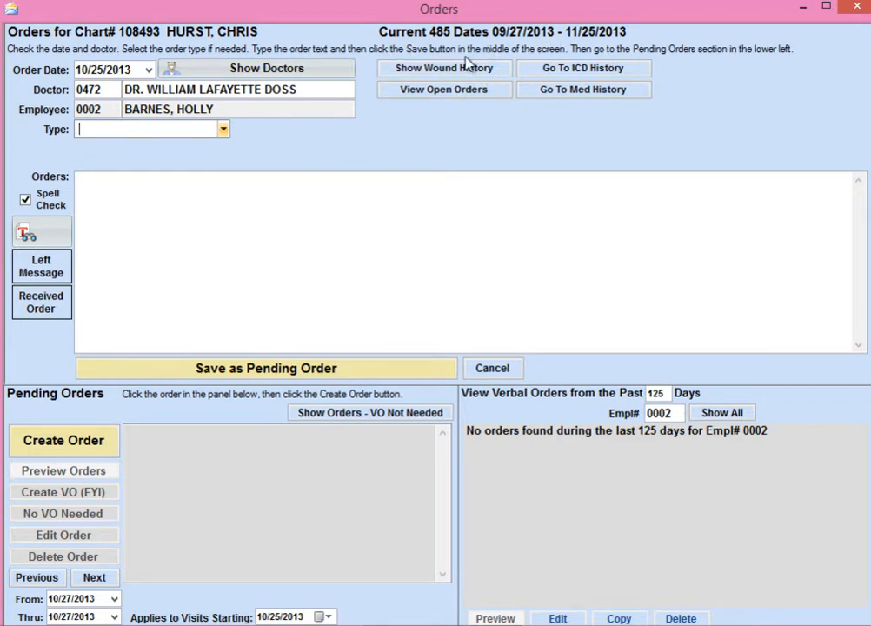
Examine the patient's wound history and the open orders, including the Coumadin order dated 10/27/13.
click(434, 72)
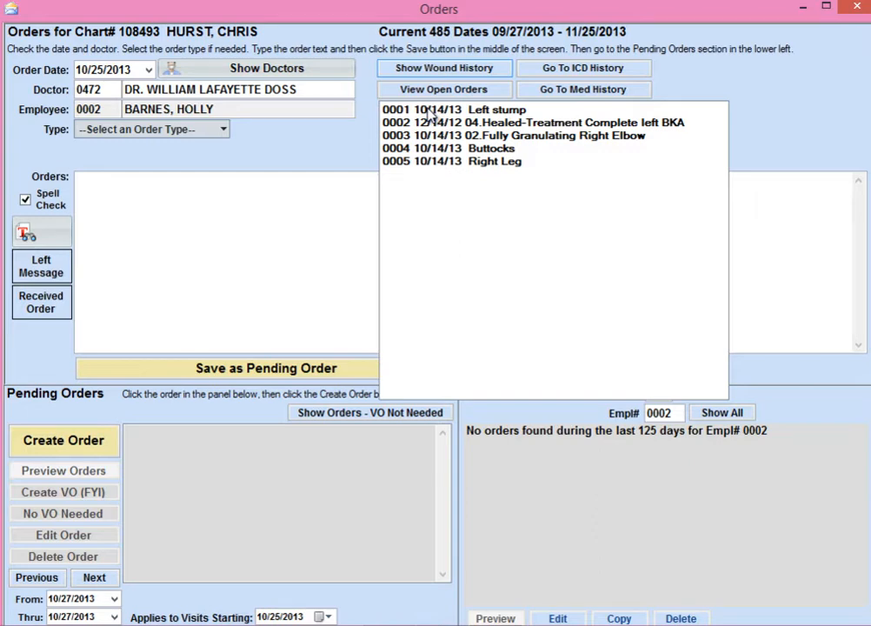
click(474, 73)
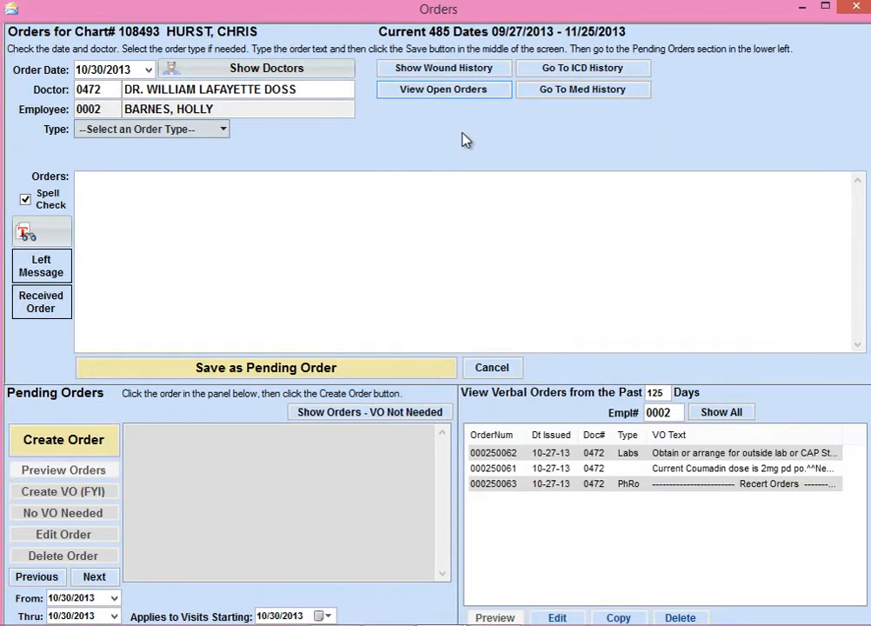
click(426, 100)
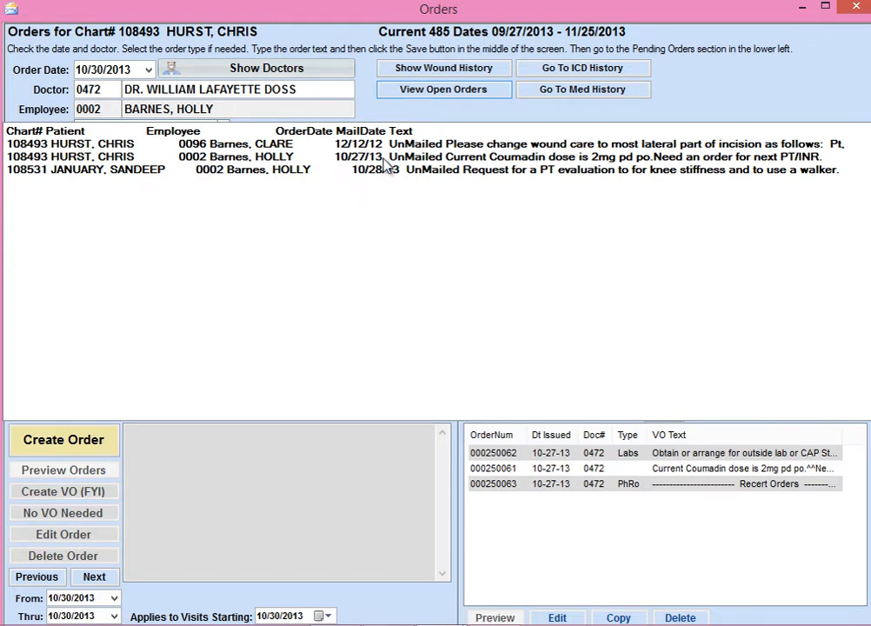
click(299, 156)
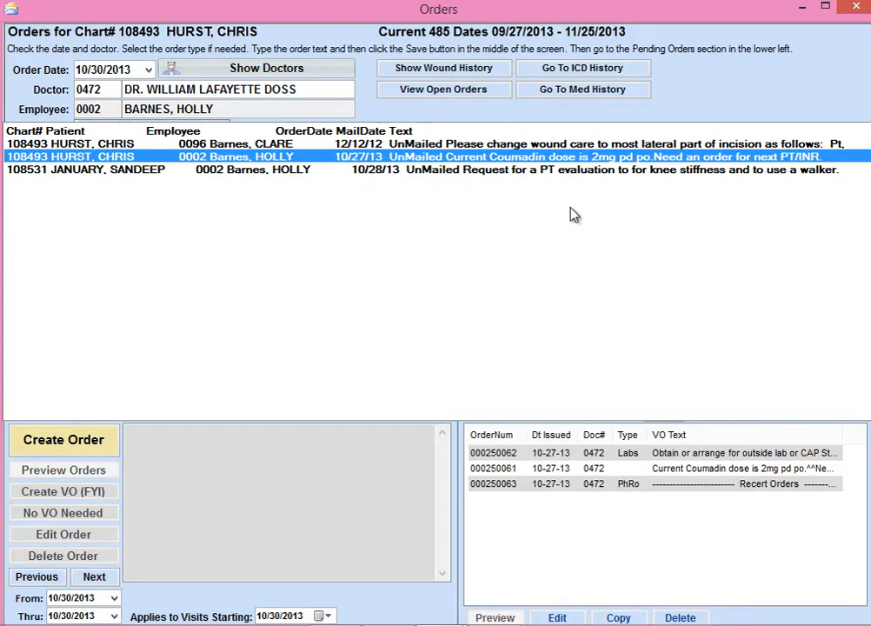
click(439, 90)
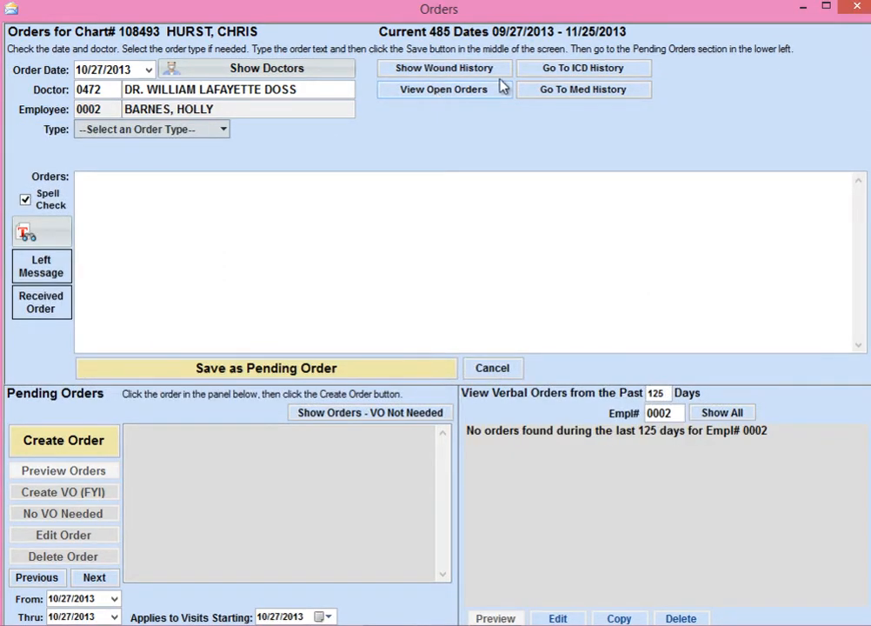
Open the patient's ICD history, display the codes dated 09/08/2013, and return to the order.
click(530, 71)
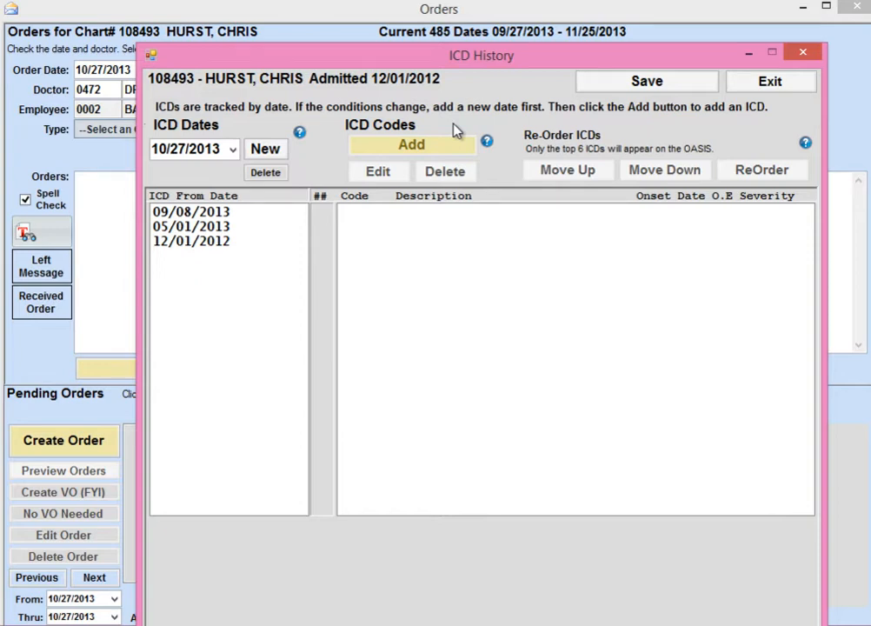
click(192, 213)
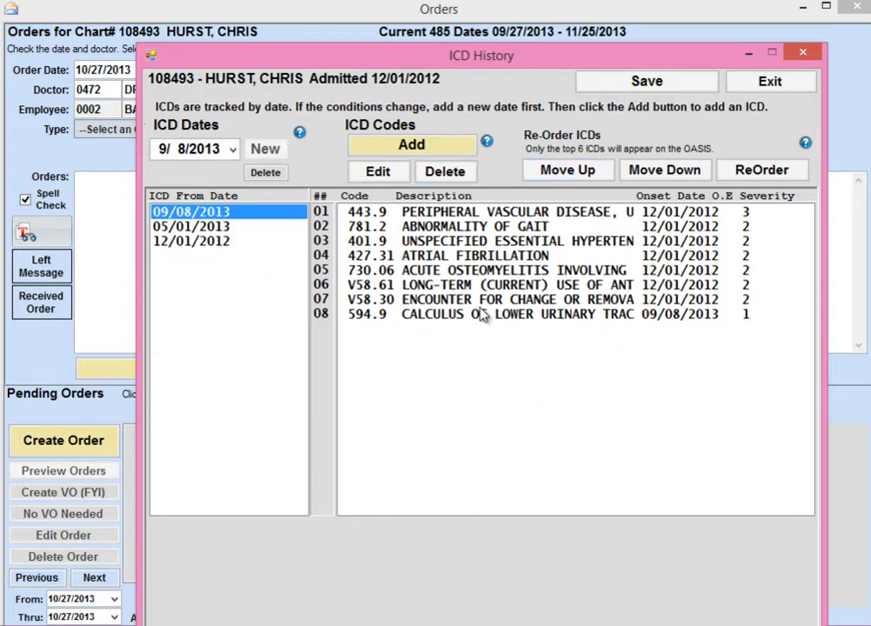
click(801, 53)
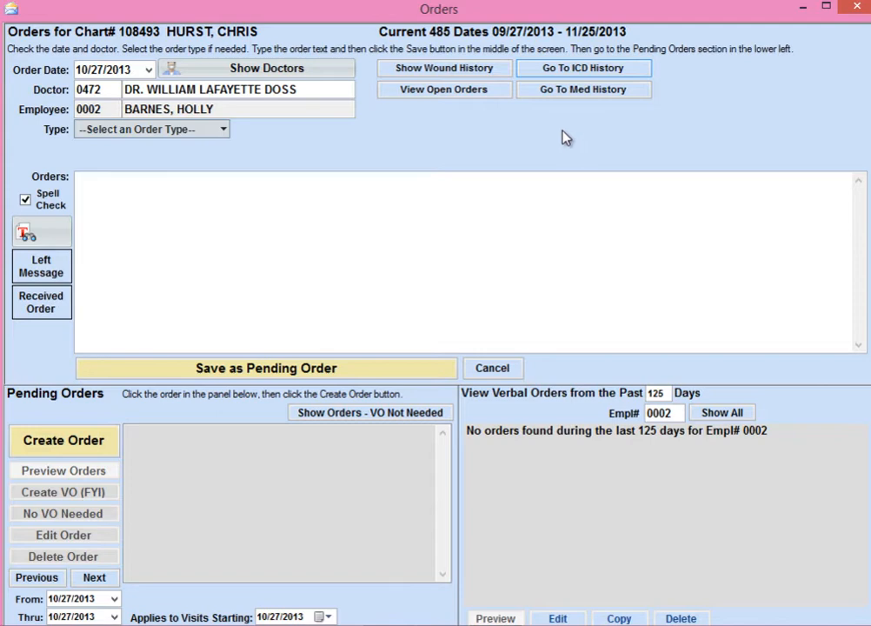
Open the patient's medication history, look over the medicine list, and return to the order.
click(582, 90)
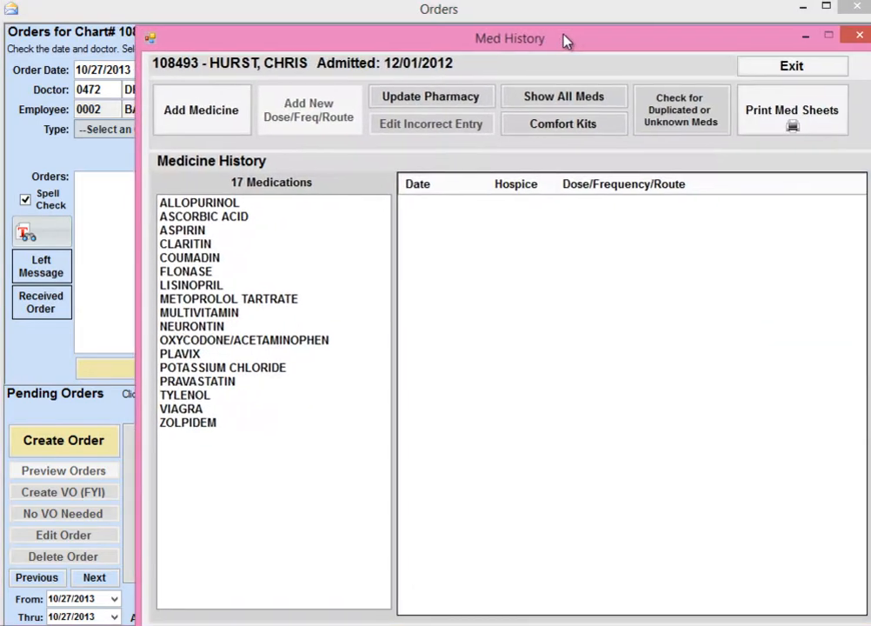
drag(563, 43, 507, 50)
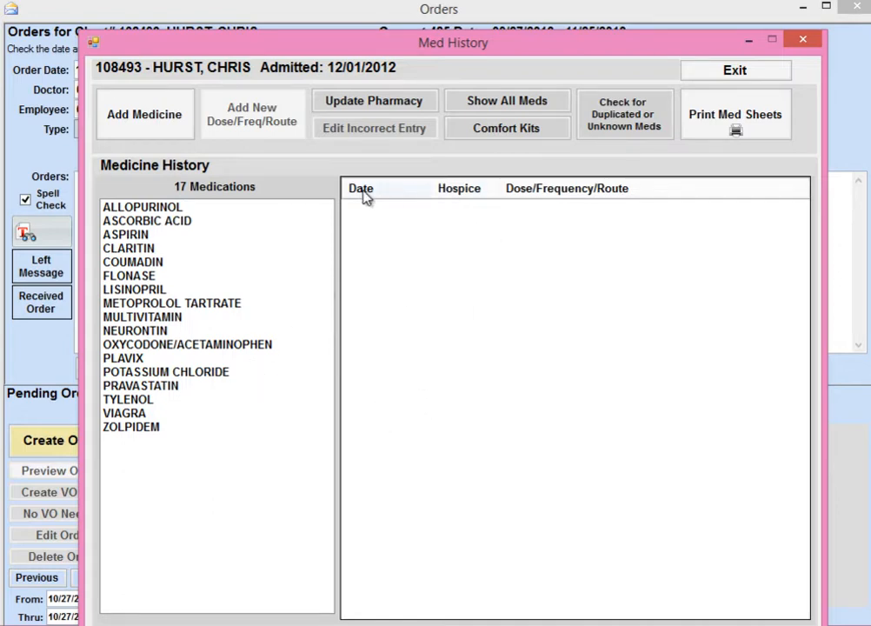
click(803, 41)
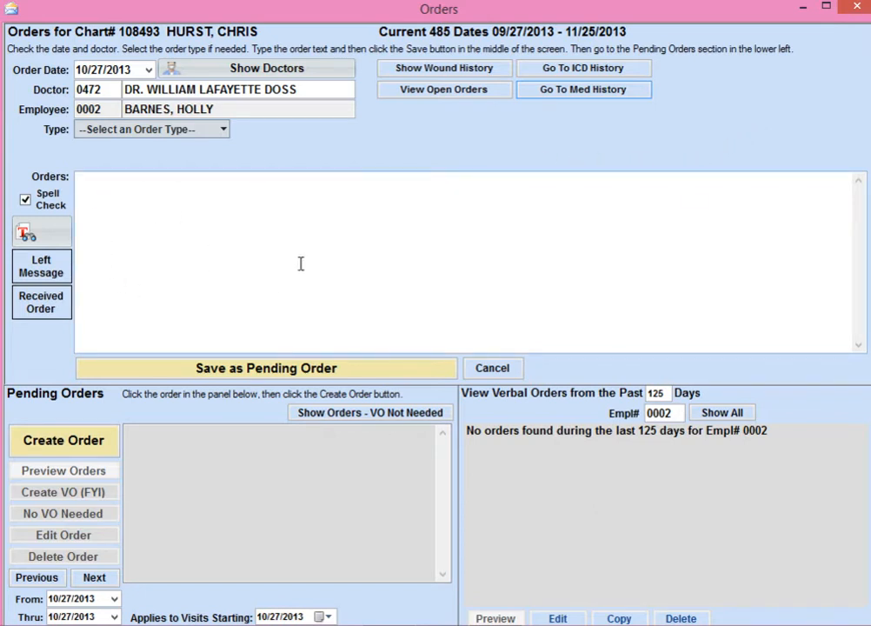
Enter the order text "Current Coumadin dose is 2mg pd po. Need an order for next PT/INR.".
click(157, 209)
text(Current Coumadin dose is 2mg pd po. Need an order for next PT/INR.)
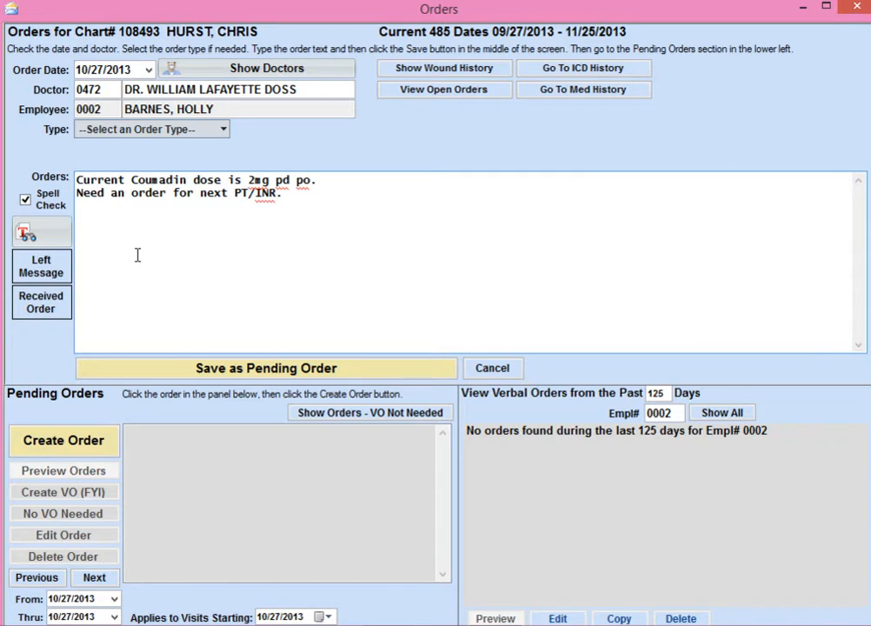
Add a left-message note ending with the contact person's name and save the text as a pending order.
click(50, 274)
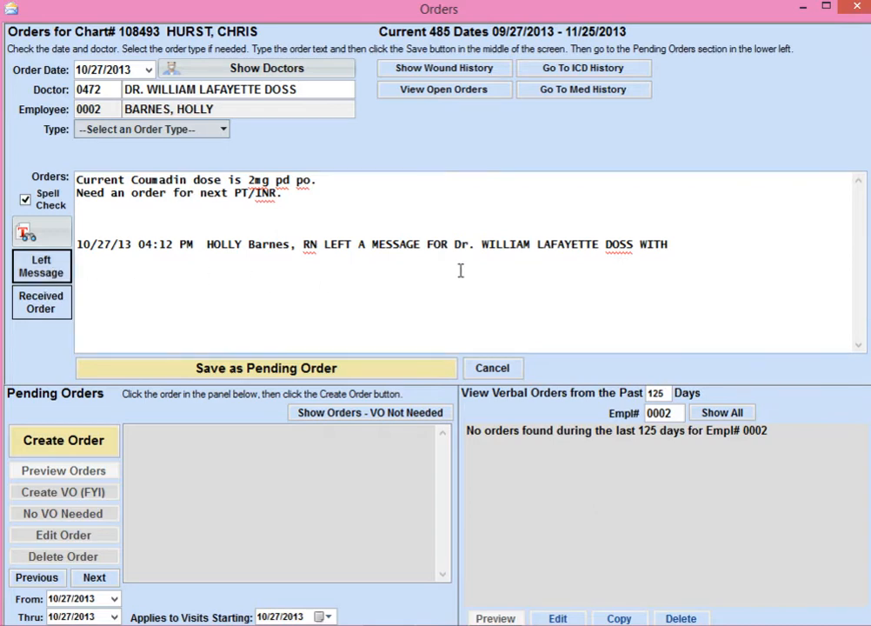
click(694, 233)
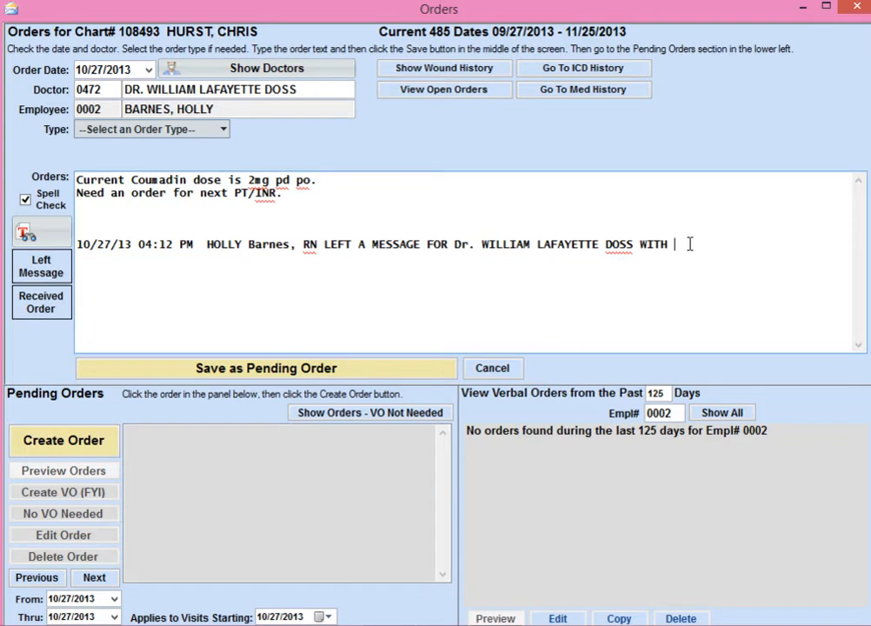
text(MICHELE.)
click(271, 369)
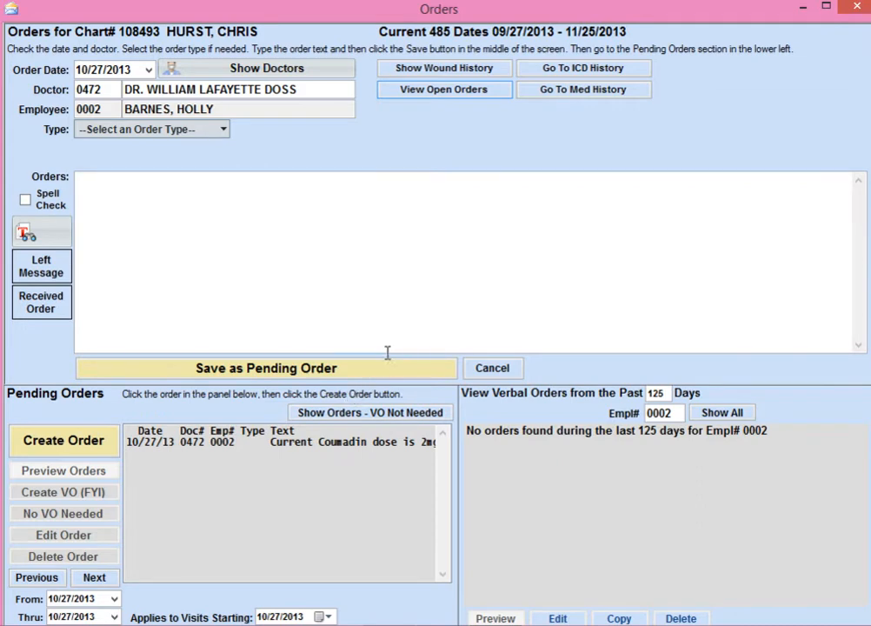
Check the open orders list for the newly saved Coumadin order and hide the list again.
click(451, 94)
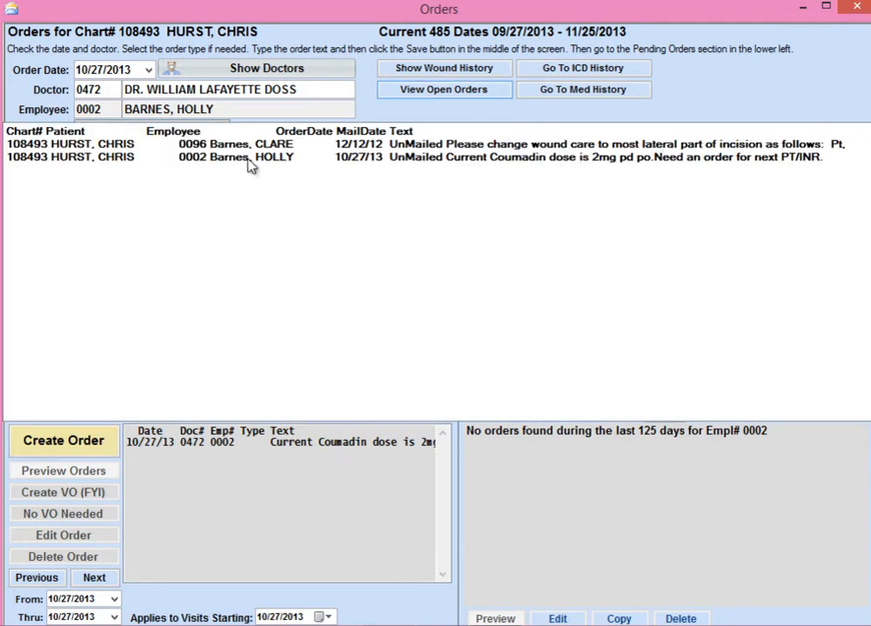
click(387, 160)
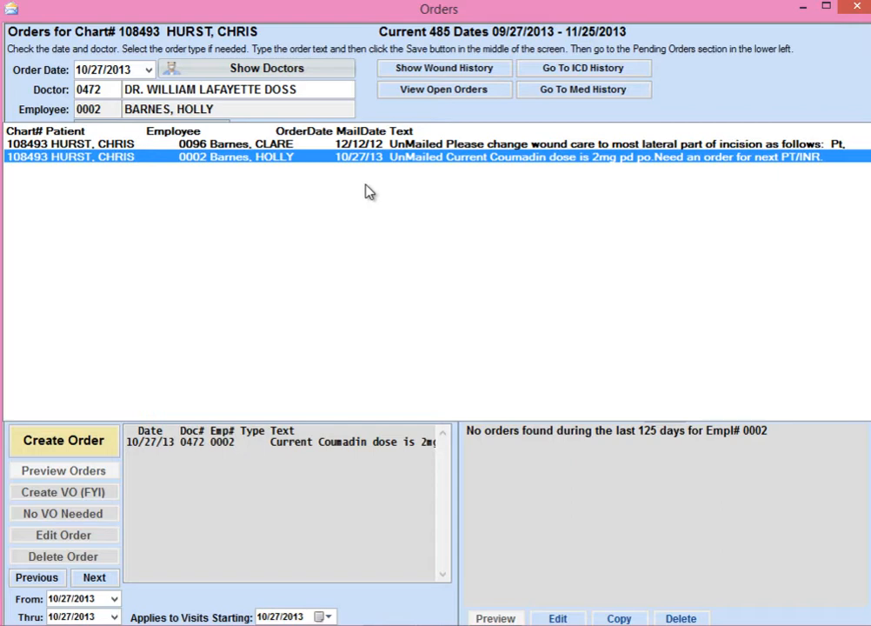
click(426, 93)
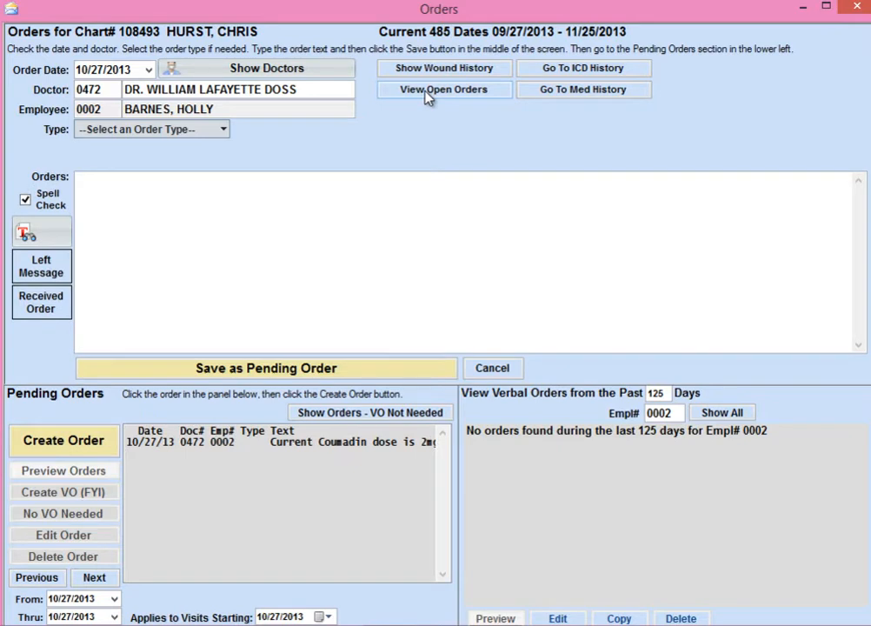
Close the orders window and return to the patient selection screen.
click(856, 8)
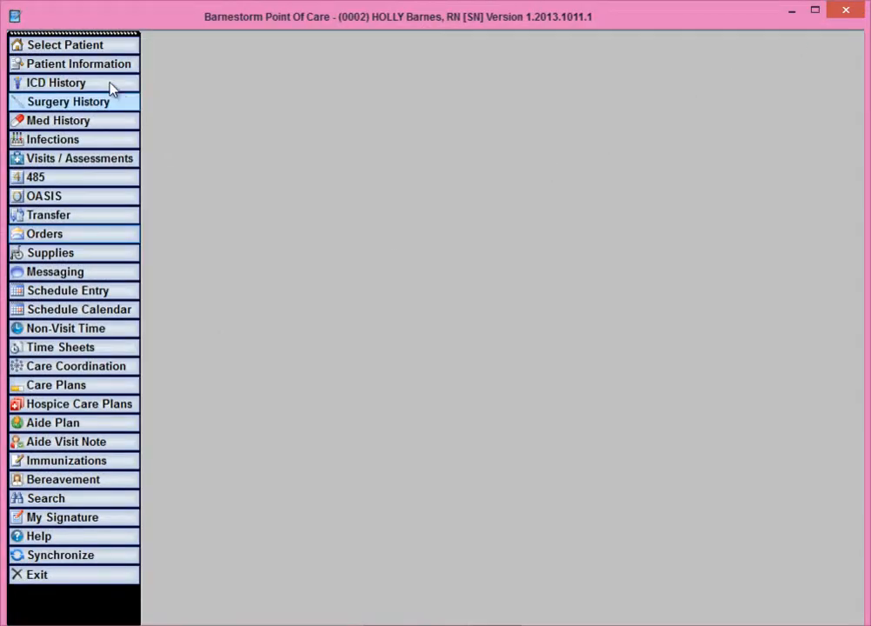
click(99, 45)
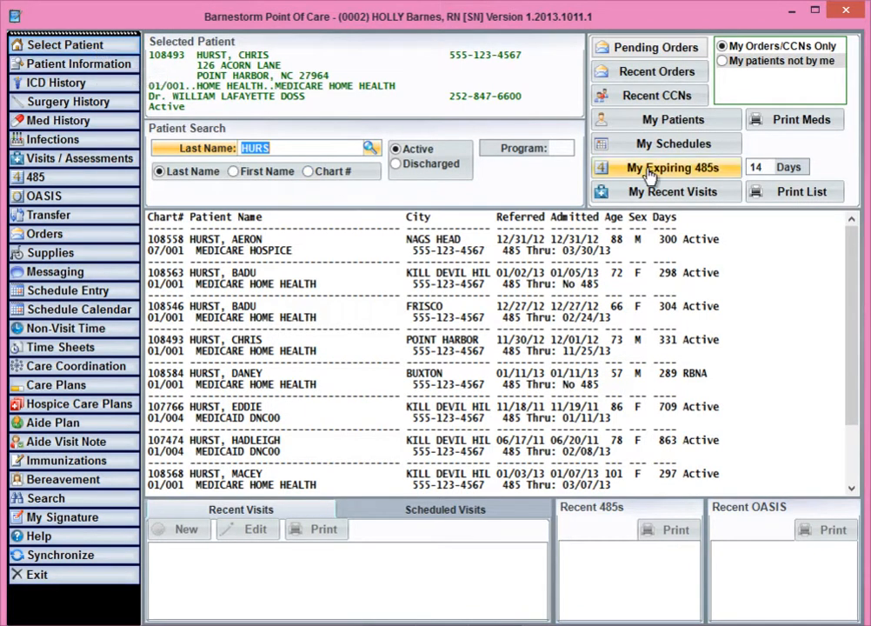
List the nurse's own pending orders, preview the order dated 10/27/13 down to its signature, and close the preview.
click(680, 51)
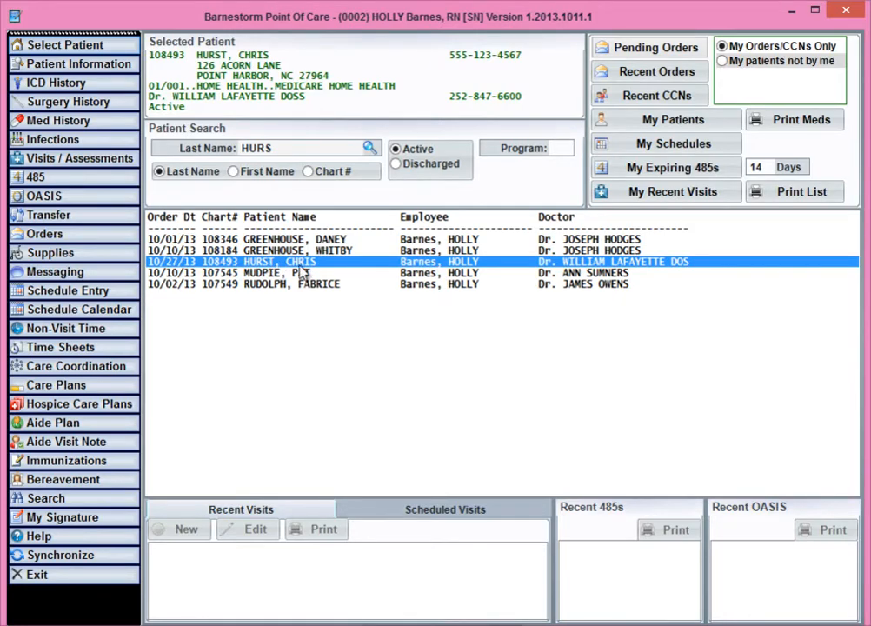
double_click(269, 268)
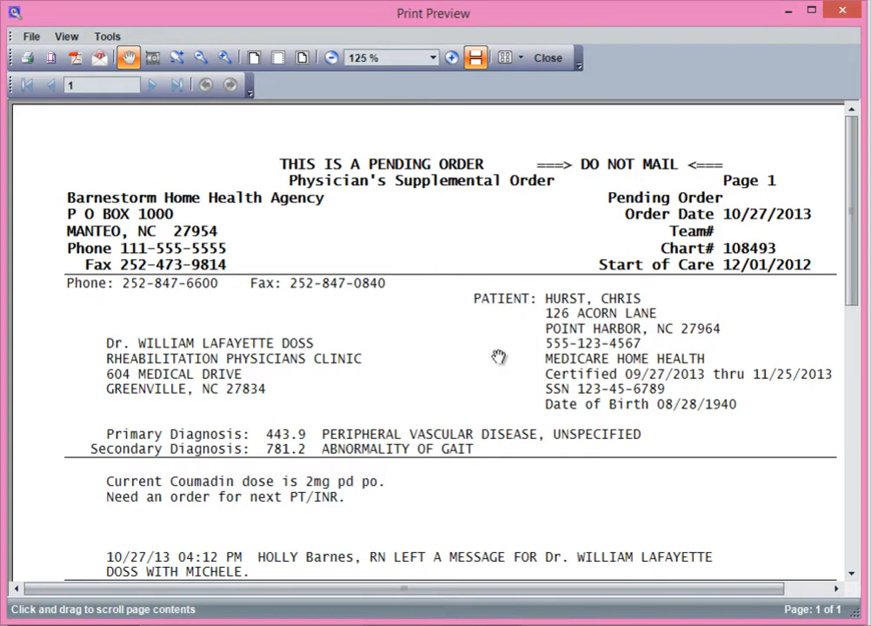
scroll(513, 358, down, 3)
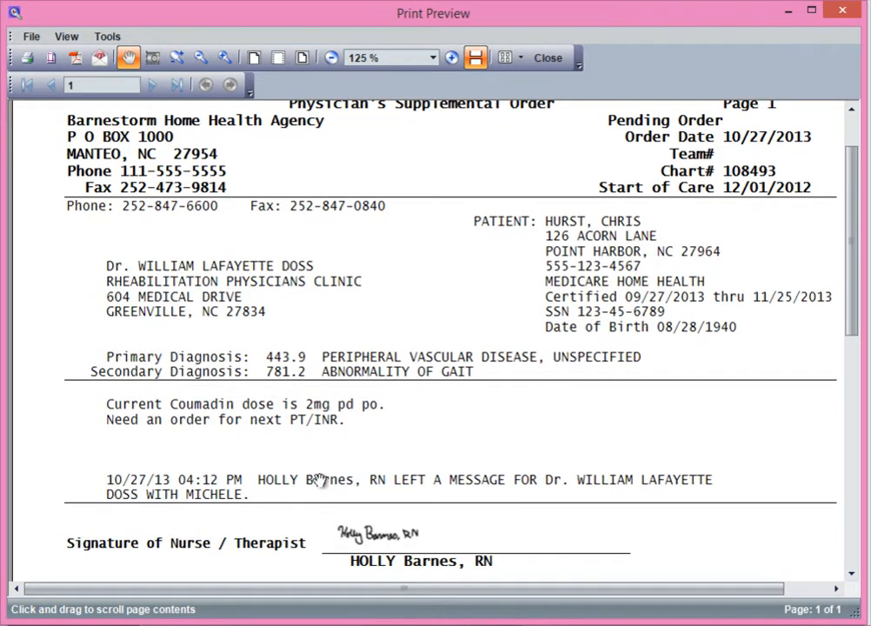
scroll(320, 477, down, 5)
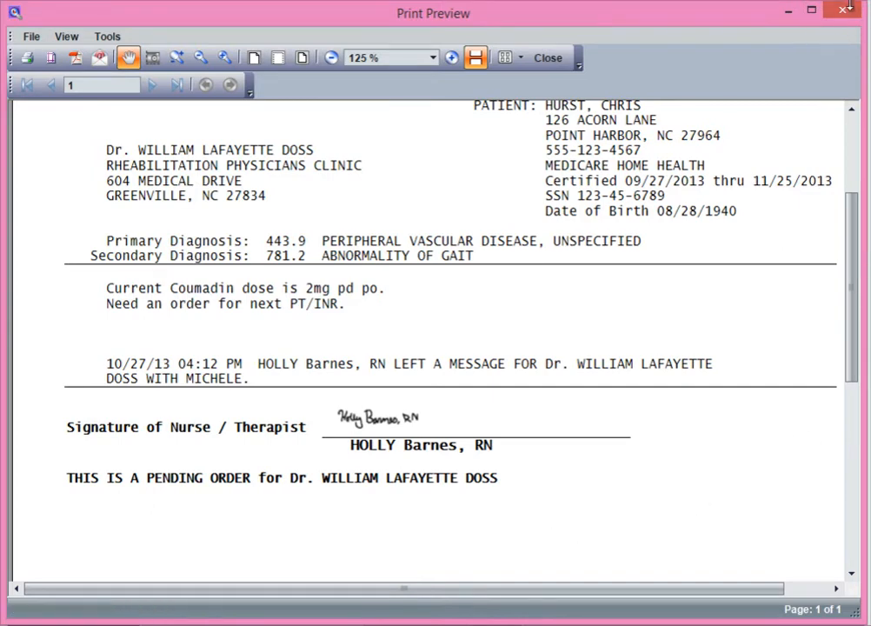
click(549, 58)
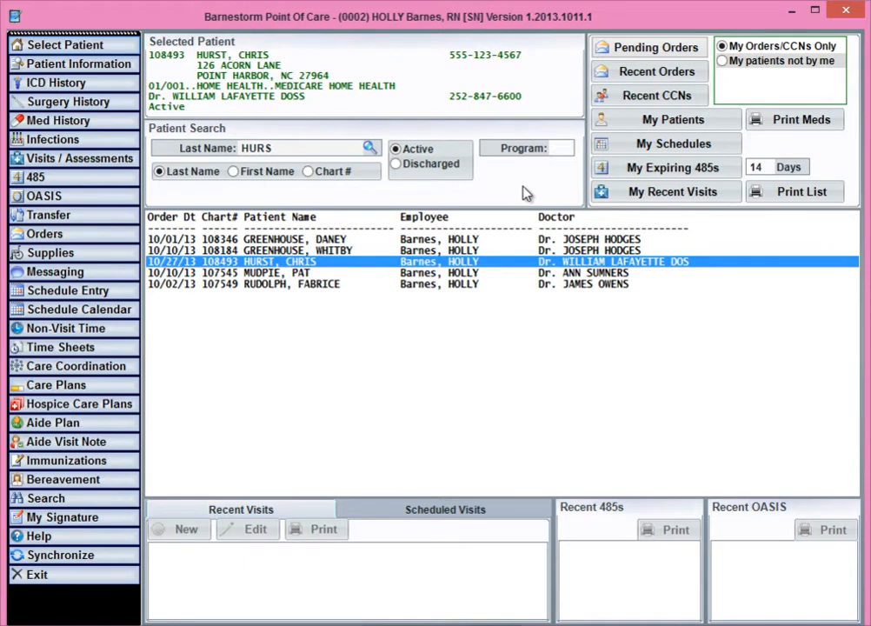
List the pending orders written by other employees for the nurse's patients.
click(728, 62)
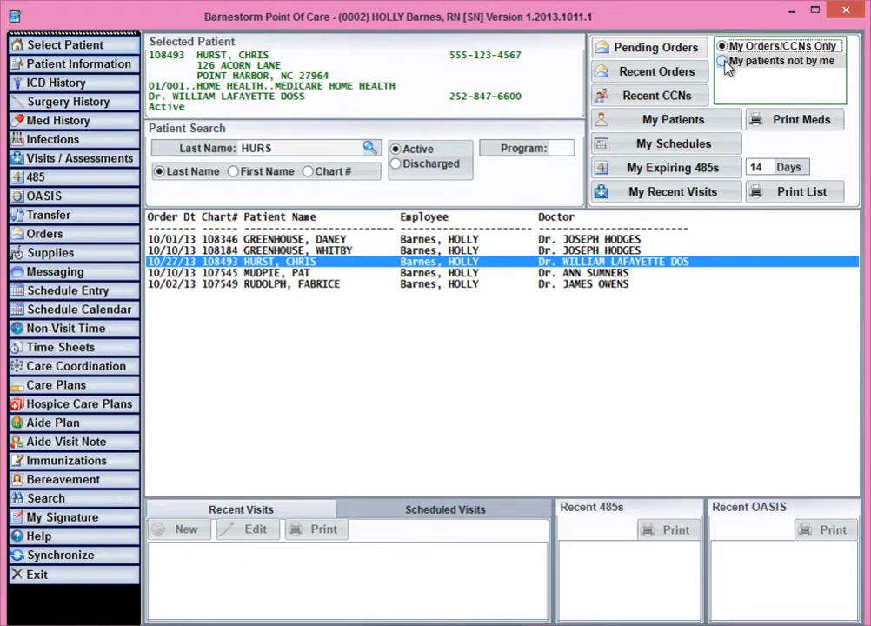
click(661, 50)
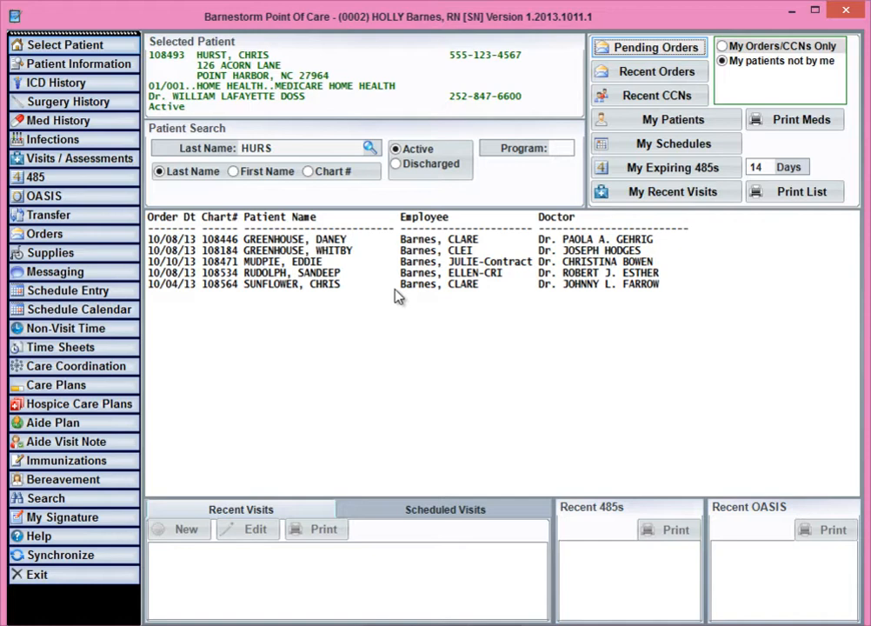
Open the patient's pending Coumadin order for editing and add an order-received note ending with the contact person's name.
click(81, 236)
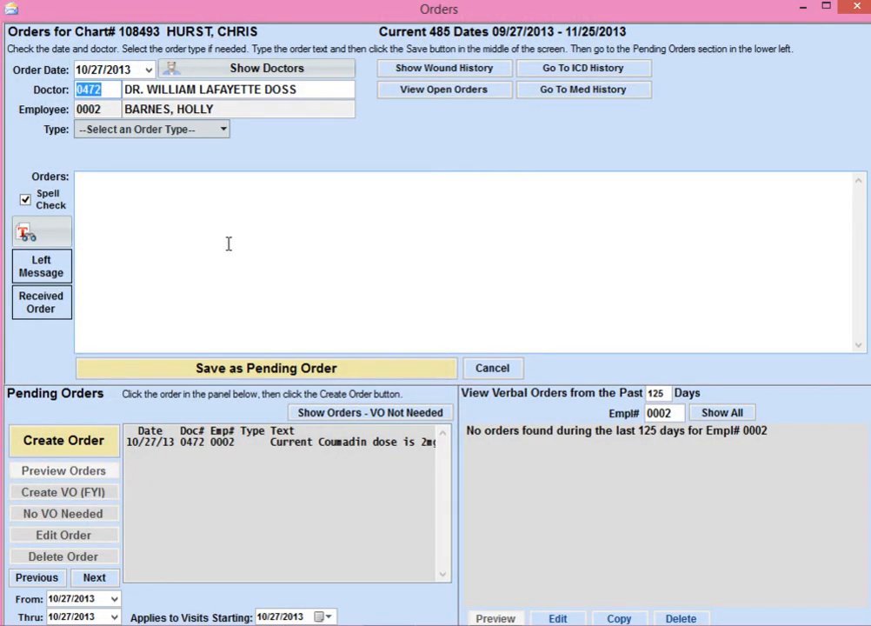
click(224, 452)
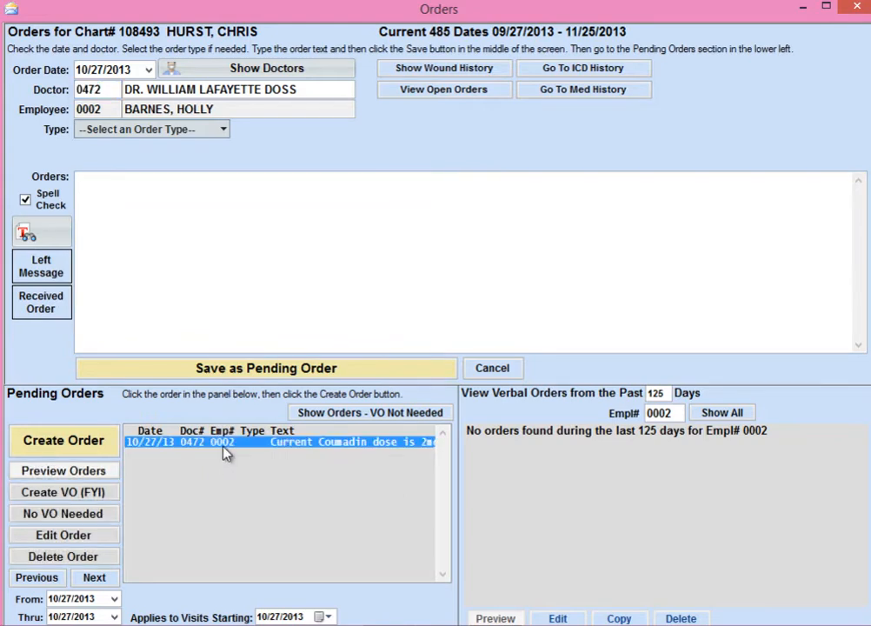
click(78, 536)
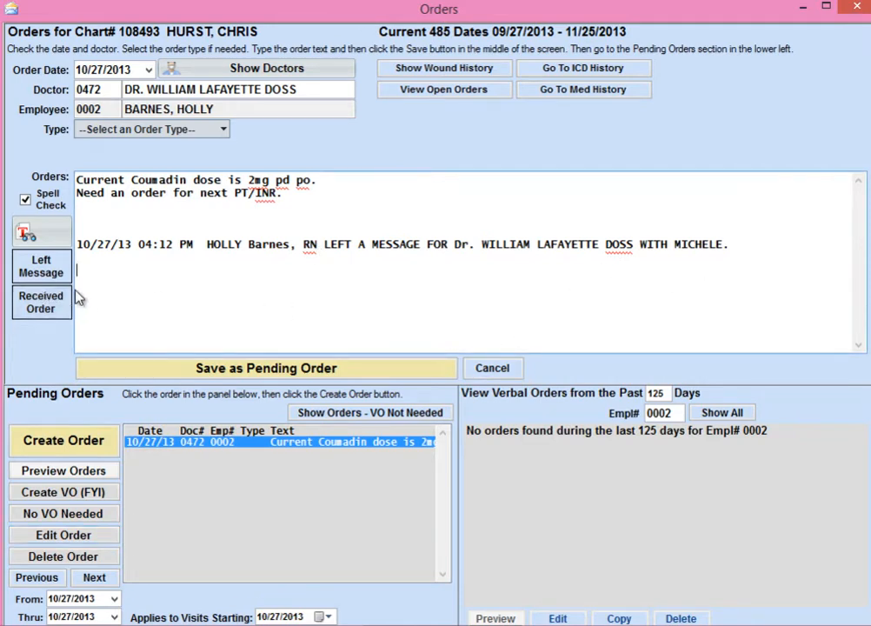
click(53, 304)
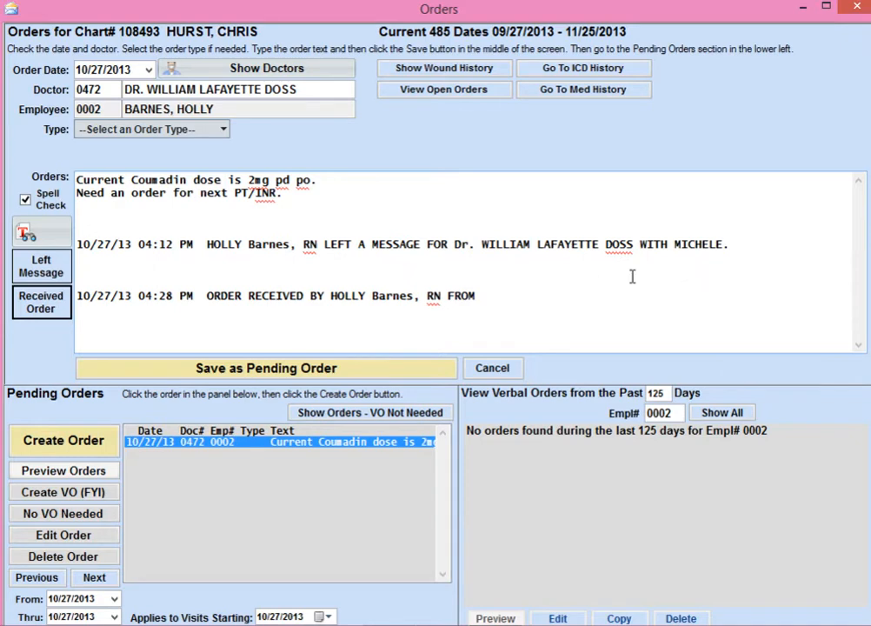
text(M)
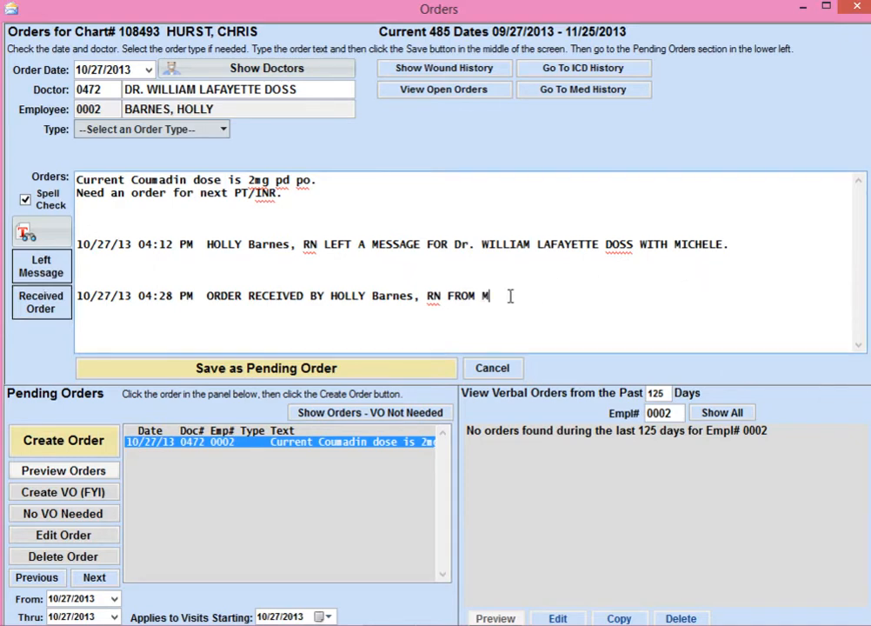
text(ICHELE.)
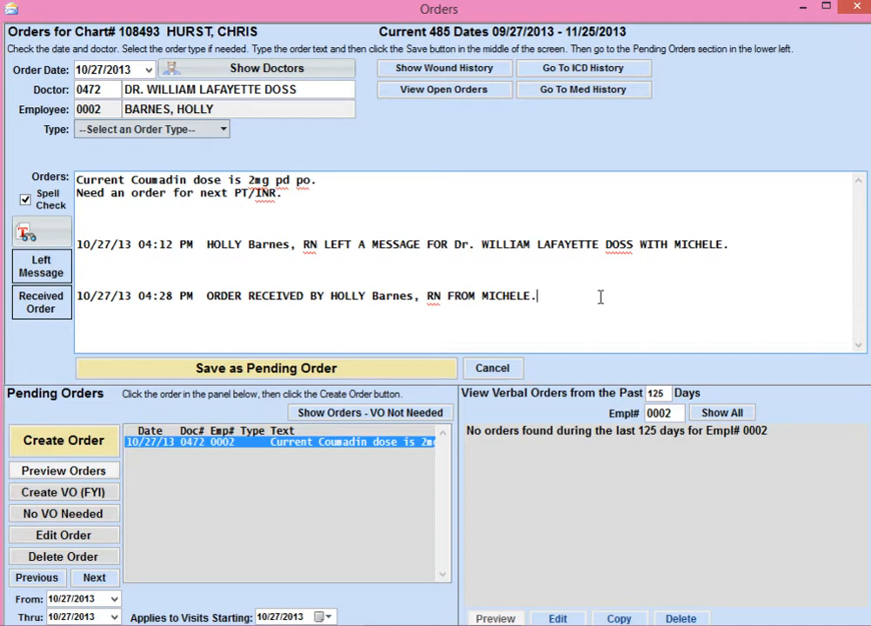
Try inserting the predefined phrase for tabs by mouth a day (code 0003) into the order text, and undo it.
click(39, 239)
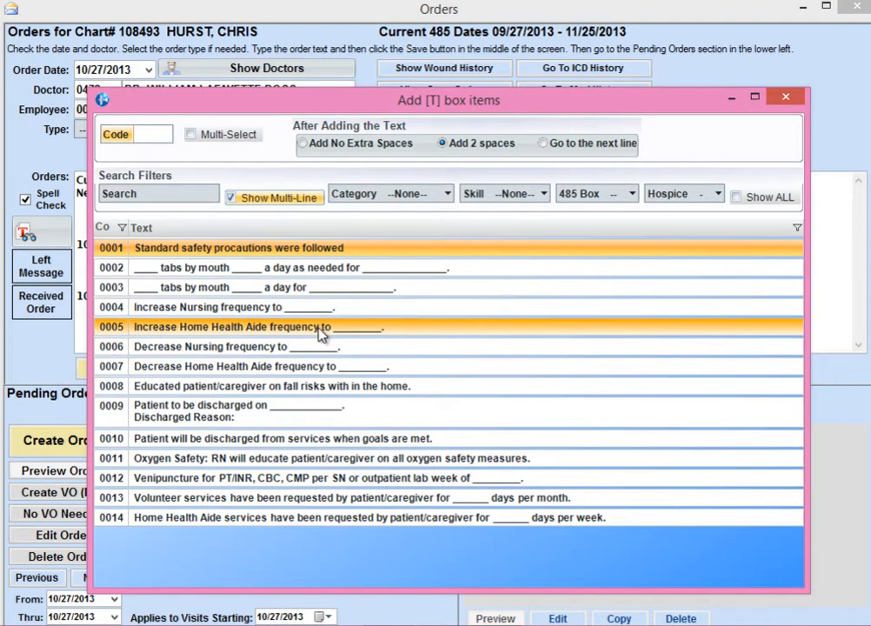
double_click(295, 287)
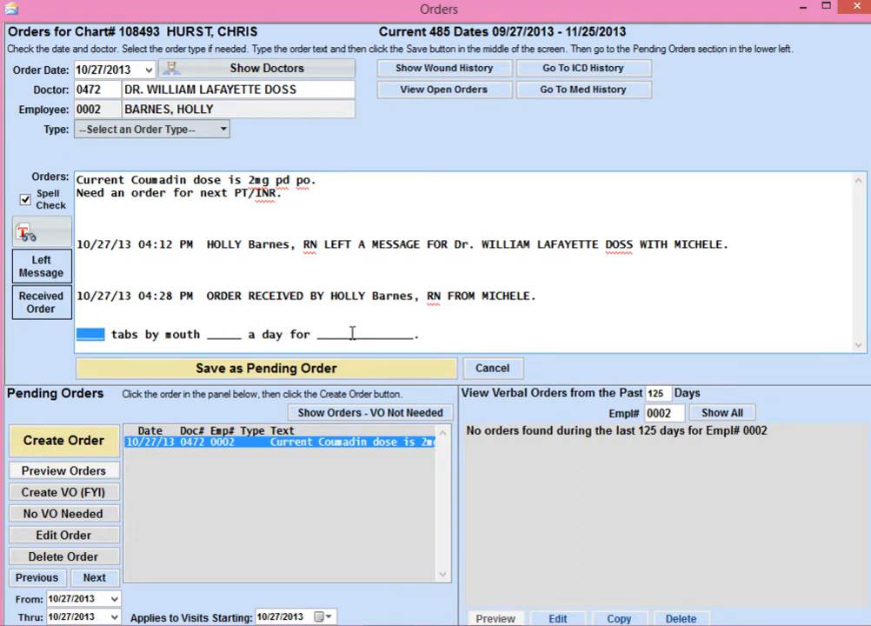
key(ctrl+z)
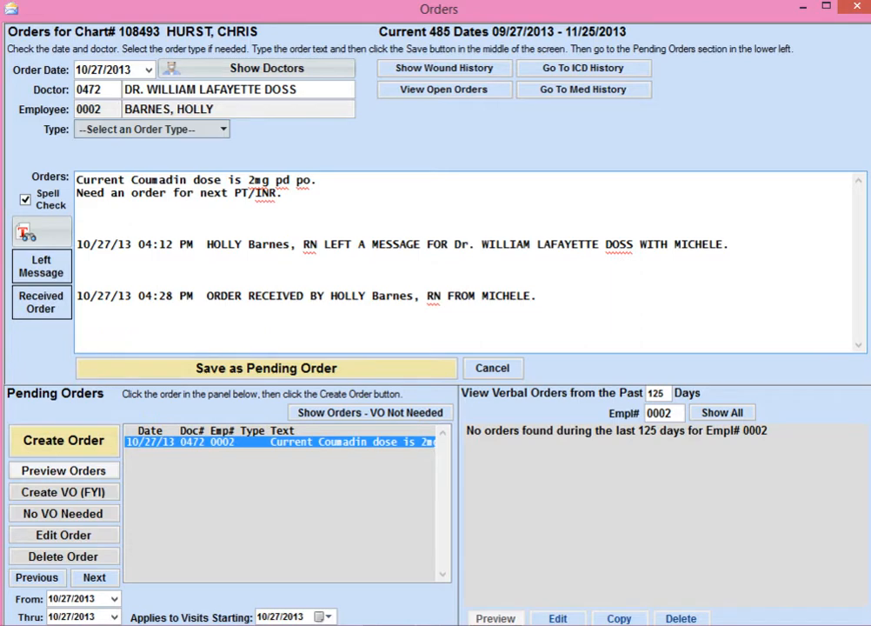
Filter the predefined order phrases by the Medications category and restore the full list.
click(35, 234)
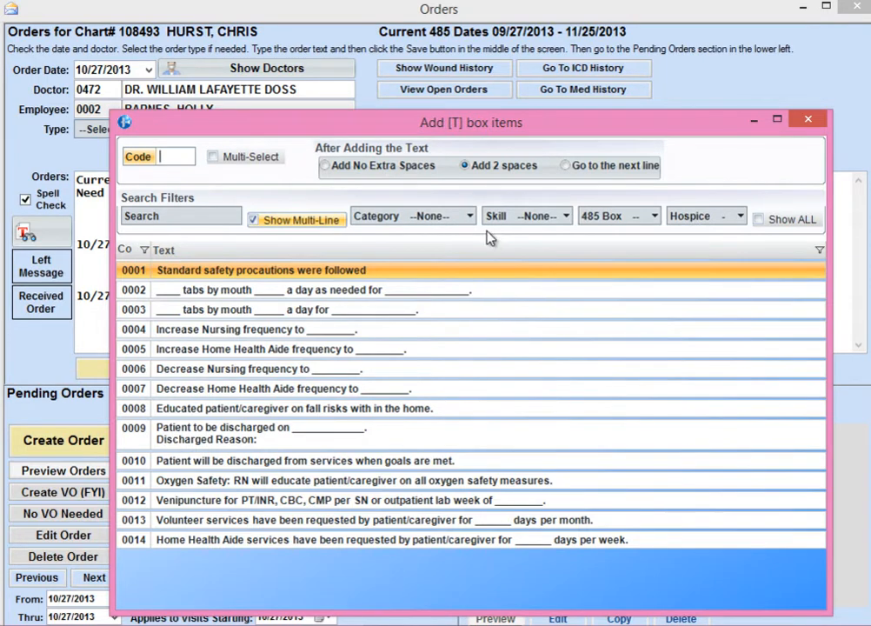
click(469, 217)
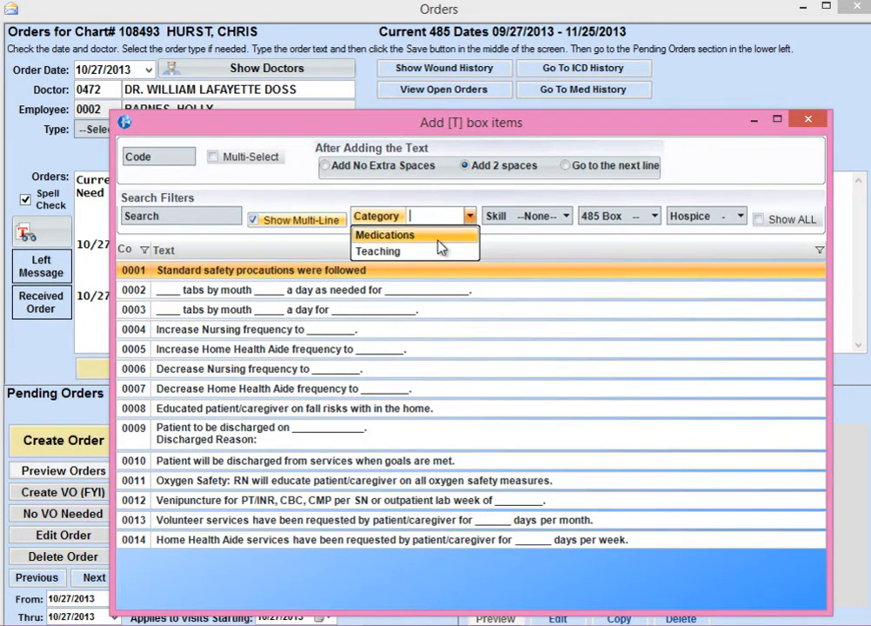
text(m)
key(Return)
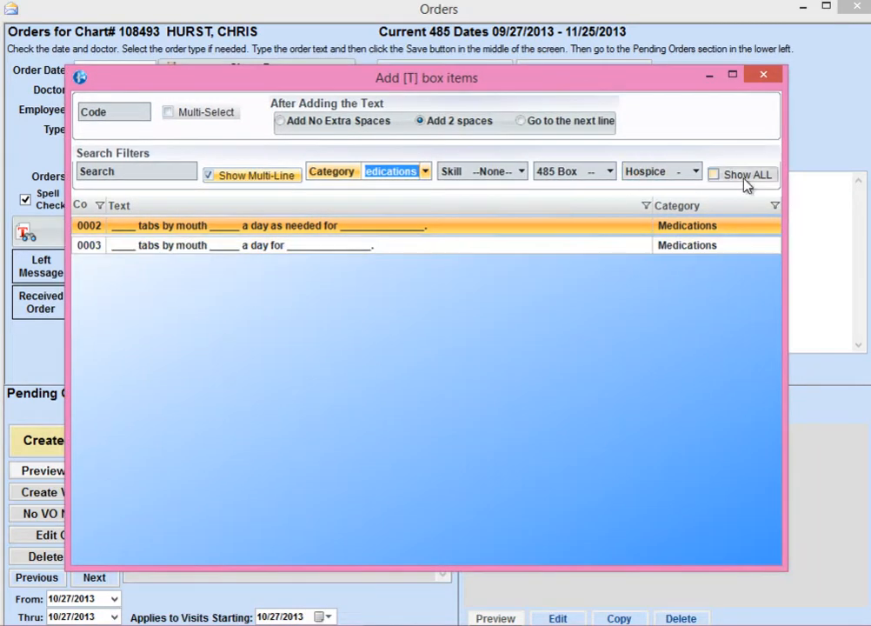
click(713, 175)
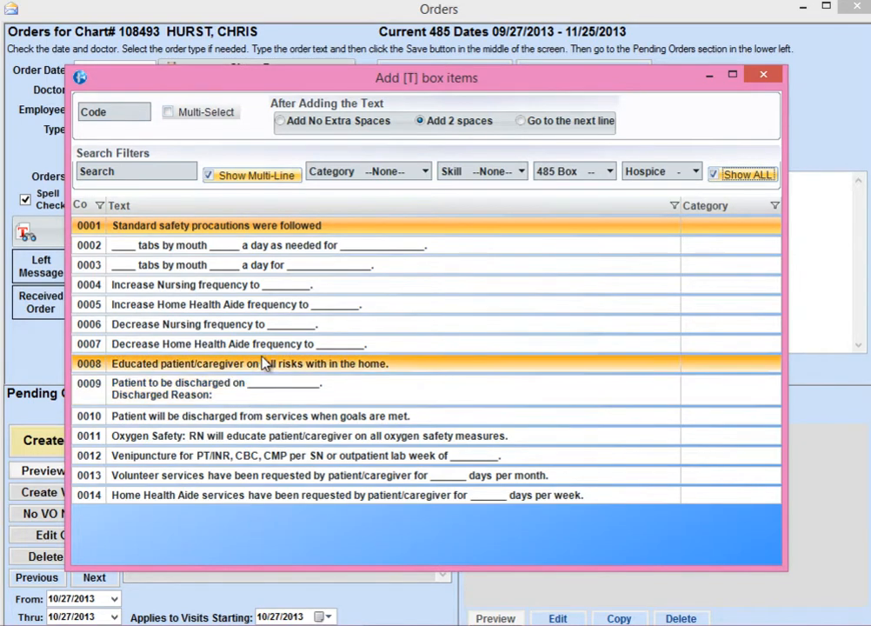
Try inserting the goals-met discharge and increased Home Health Aide frequency phrases together using multi-select, and delete them from the order text.
click(167, 112)
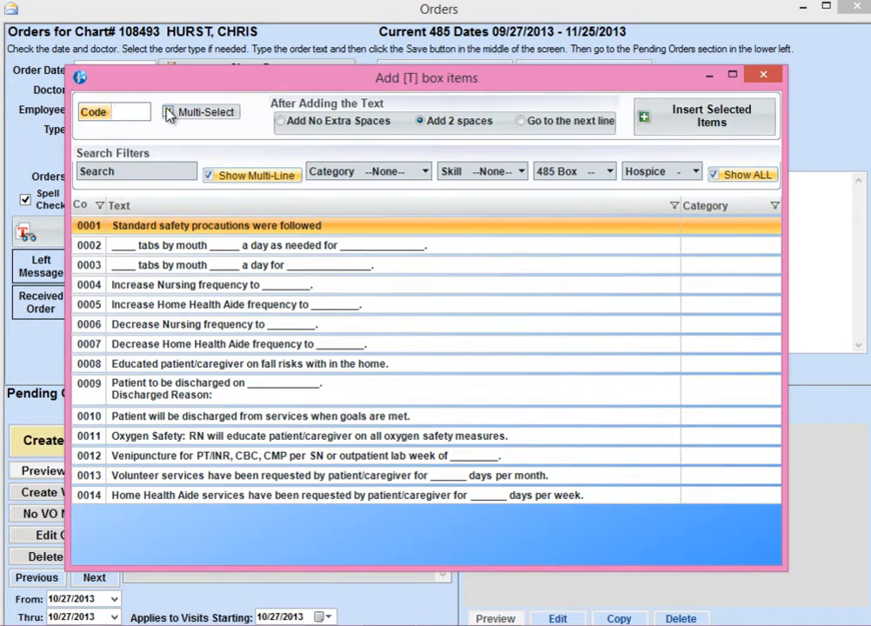
click(167, 113)
click(326, 252)
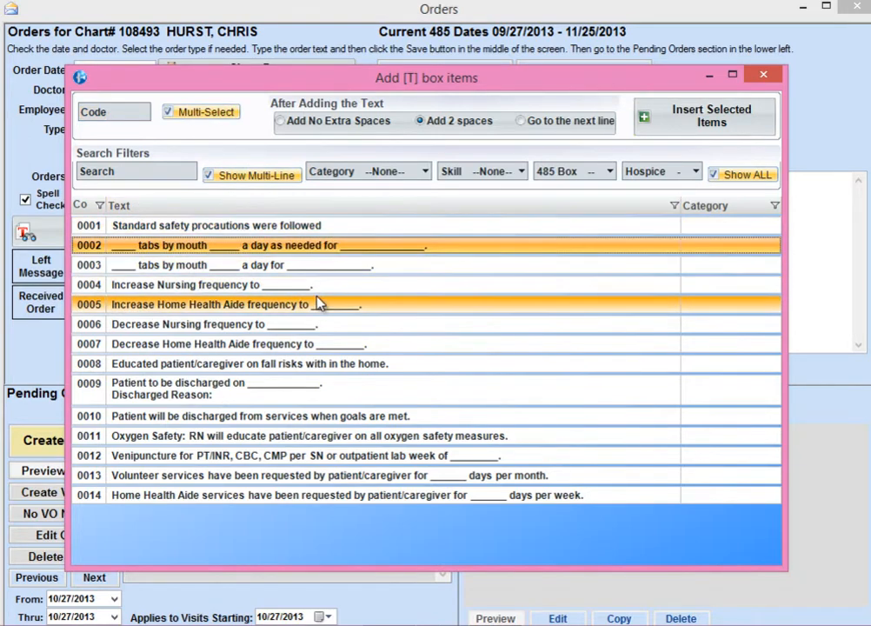
click(317, 304)
click(375, 365)
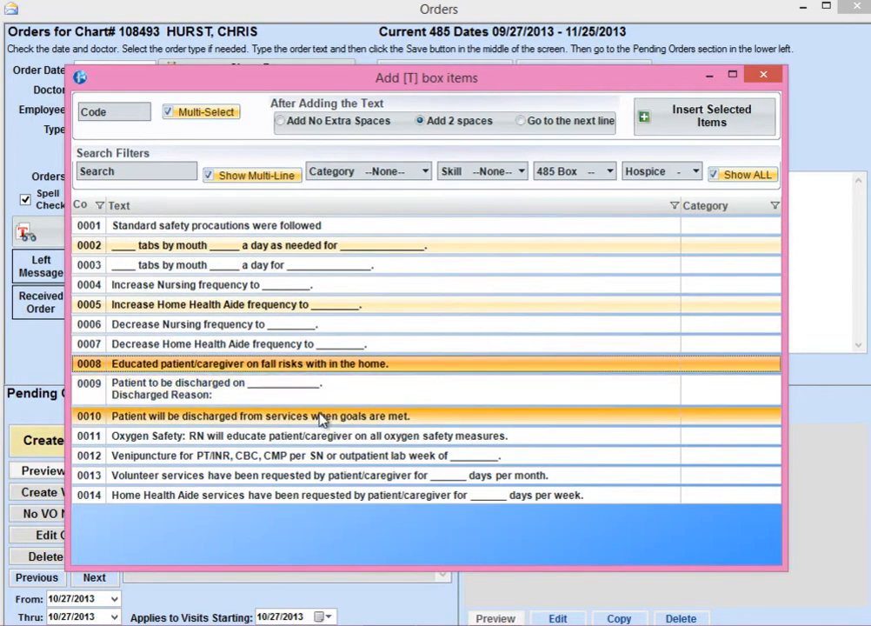
click(324, 421)
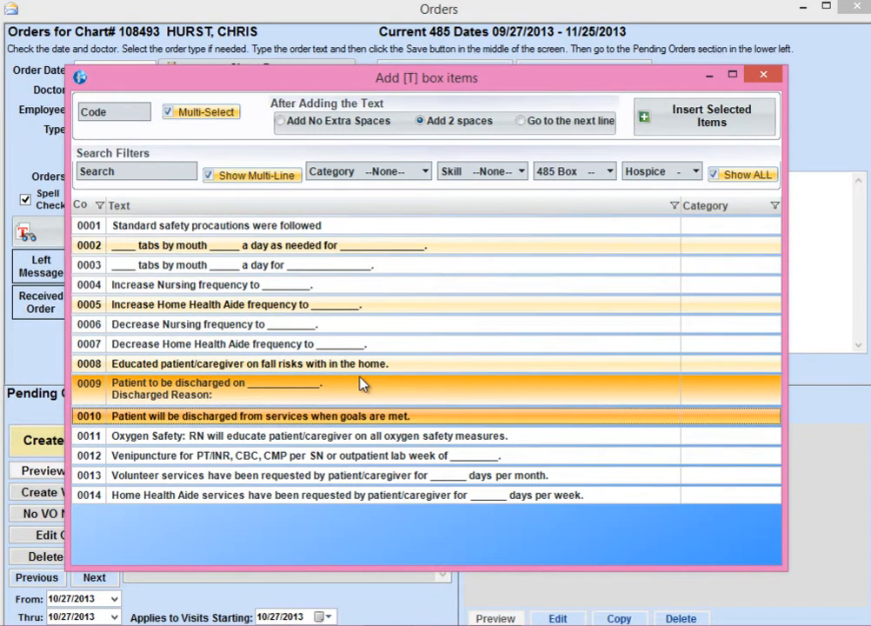
click(453, 248)
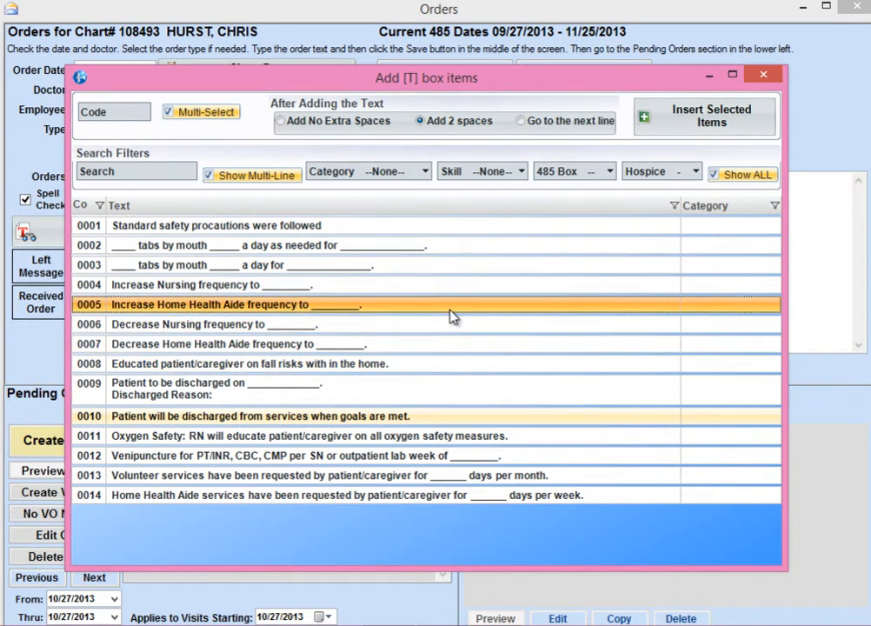
click(710, 117)
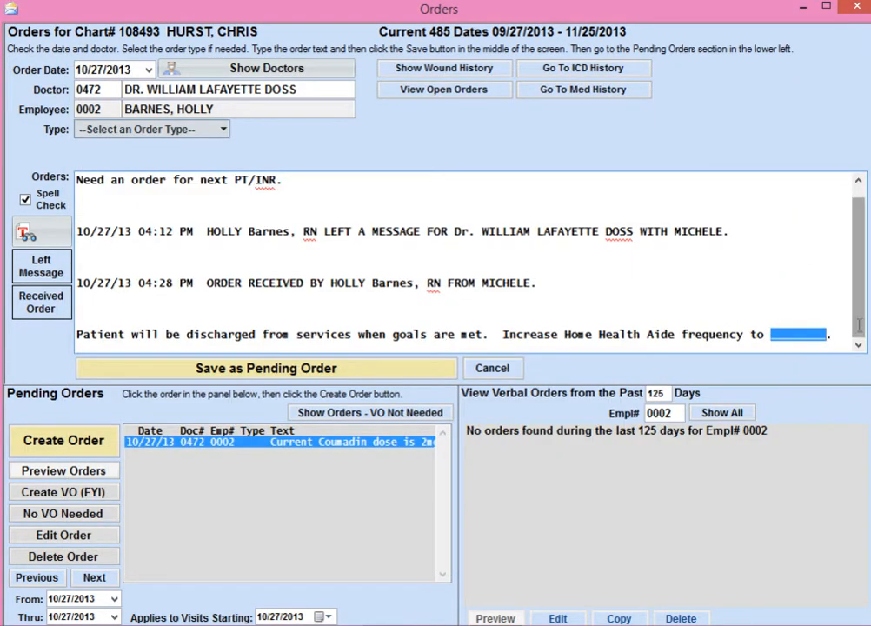
drag(836, 334, 18, 345)
key(Delete)
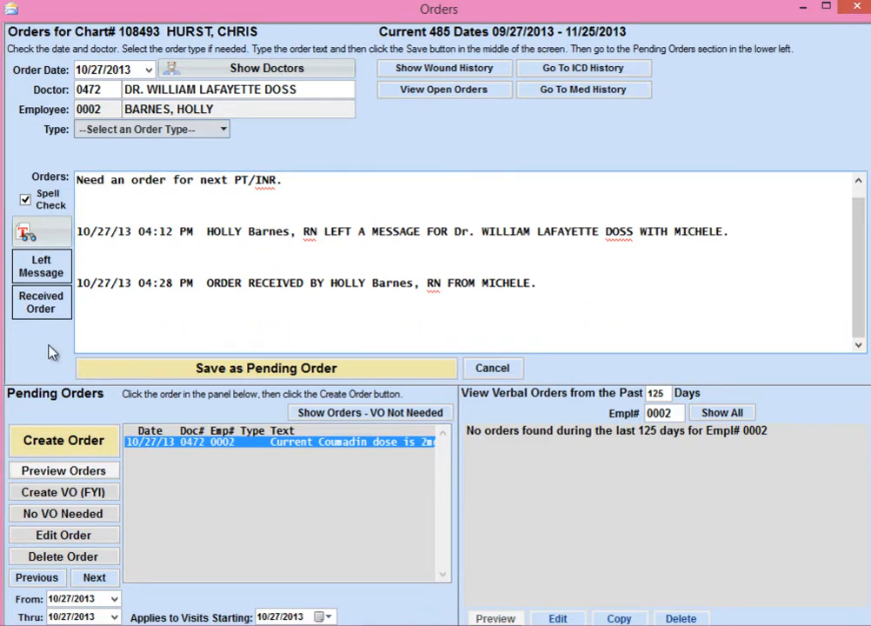
Search the predefined phrases for "PT/" and insert the PT/INR, CBC, CMP venipuncture phrase into the order.
click(28, 231)
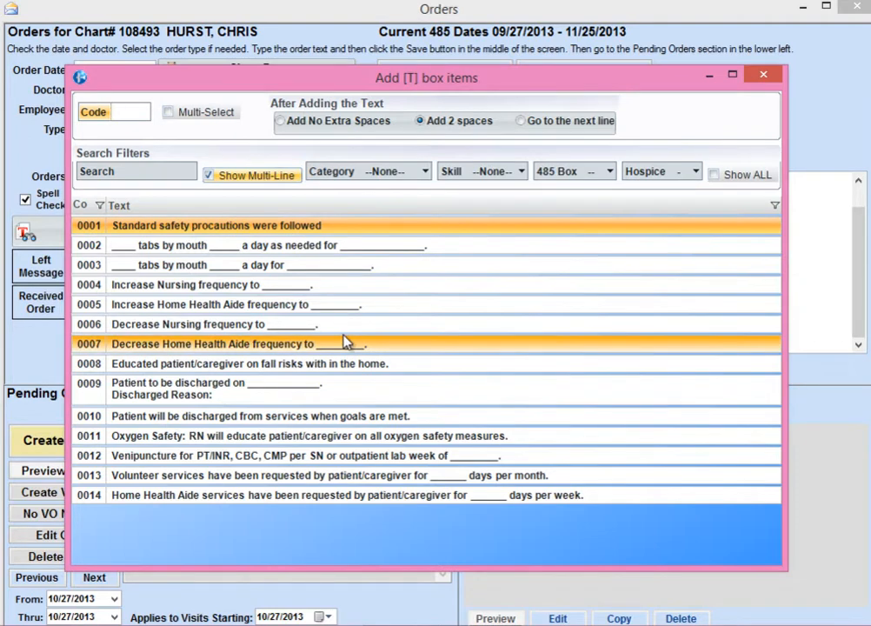
click(150, 171)
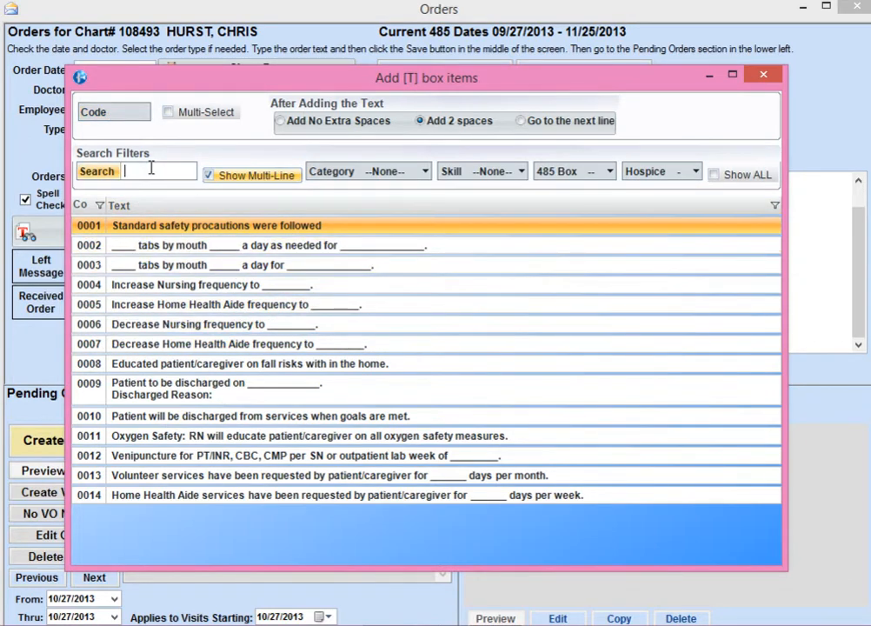
text(PT/)
key(Return)
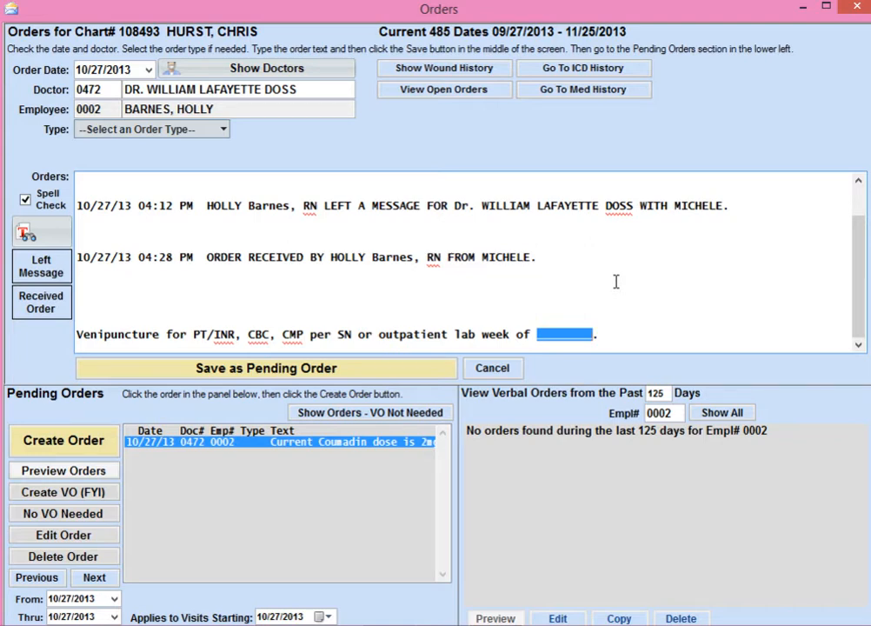
Fill in the venipuncture week as "Monday 10/28/13" and save the edited text as a pending order.
text(Mon)
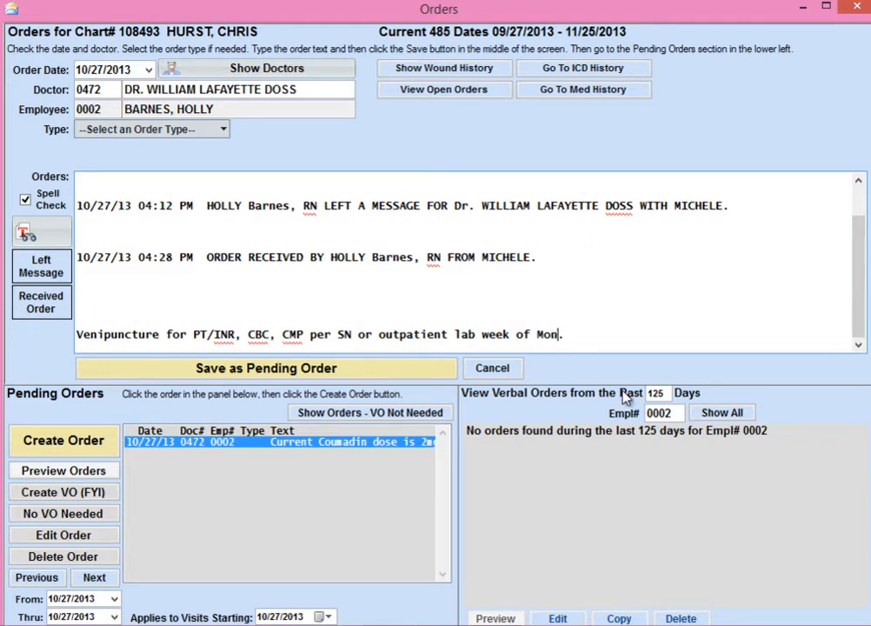
text(day 10/28/)
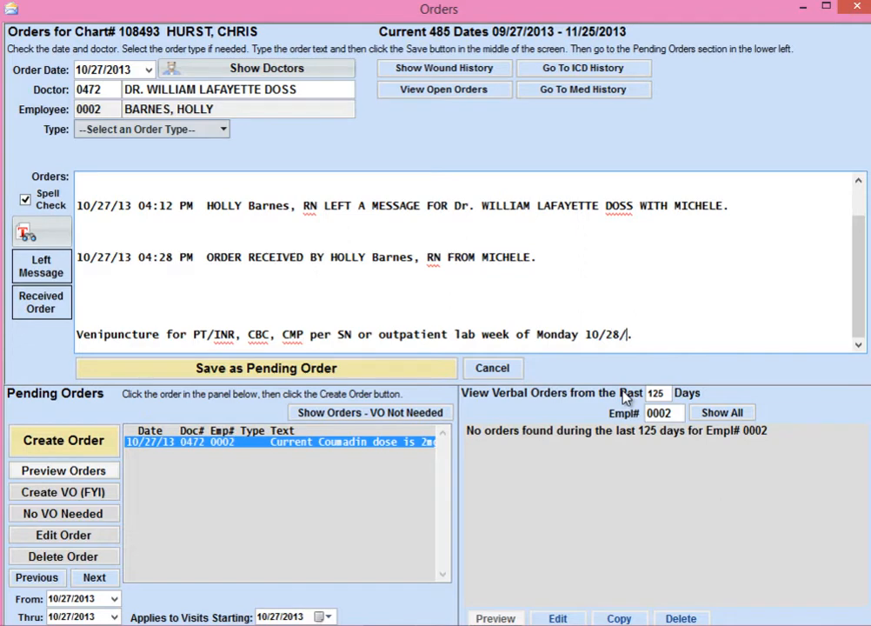
text(13.)
click(304, 369)
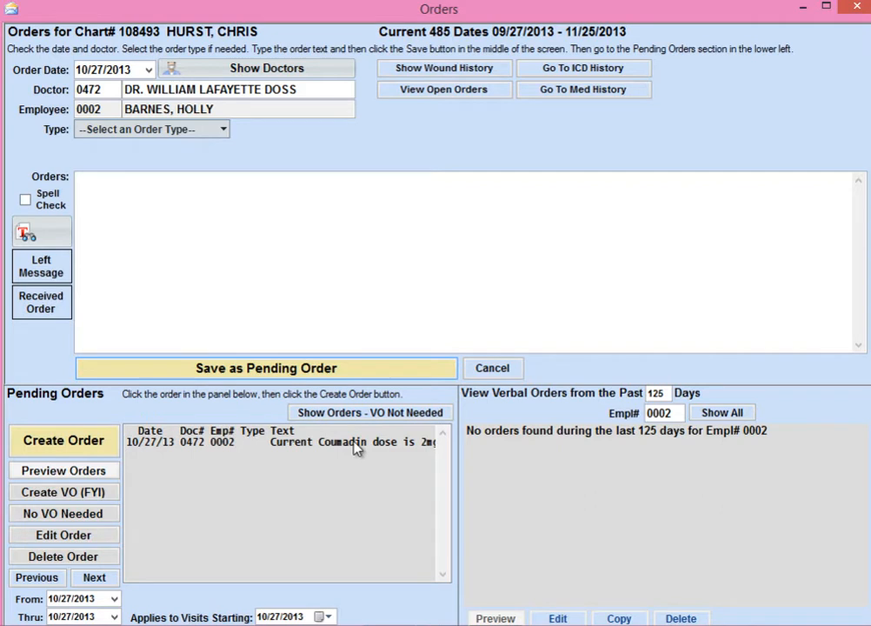
Select the updated Coumadin order and switch the pending list to orders for which no VO is needed.
click(231, 447)
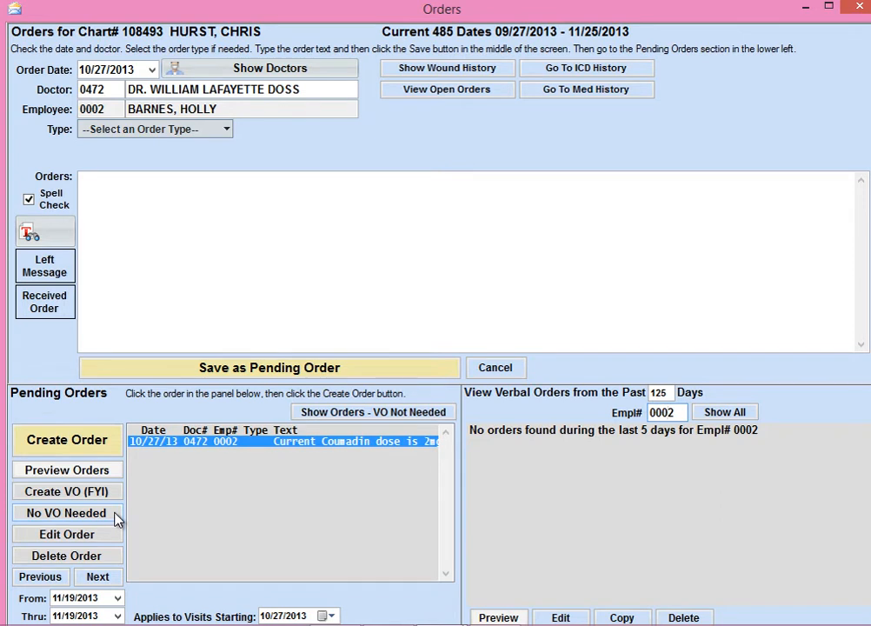
click(319, 414)
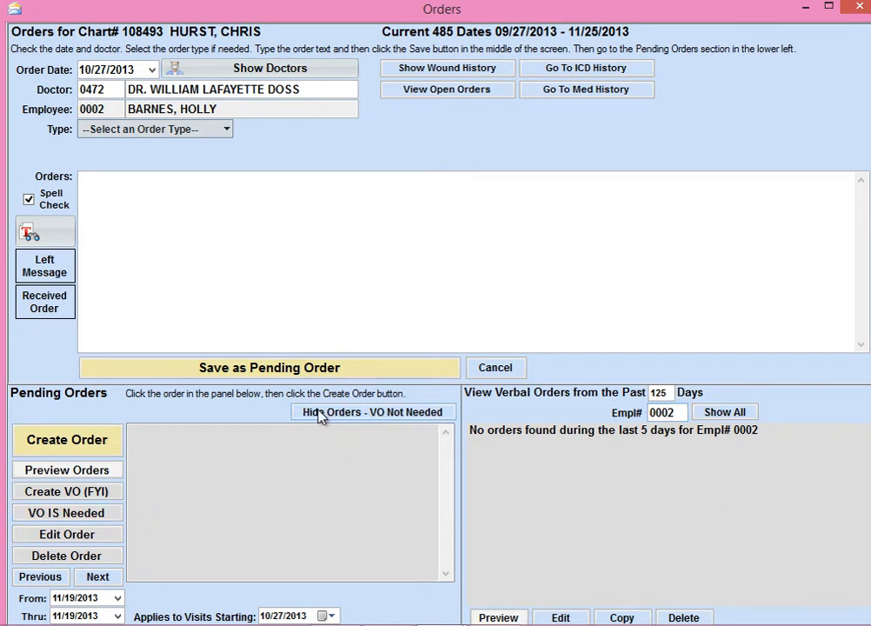
Return to the pending orders that need a VO, create the Coumadin order, and review its Physician's Supplemental Order preview down to the signatures.
click(388, 413)
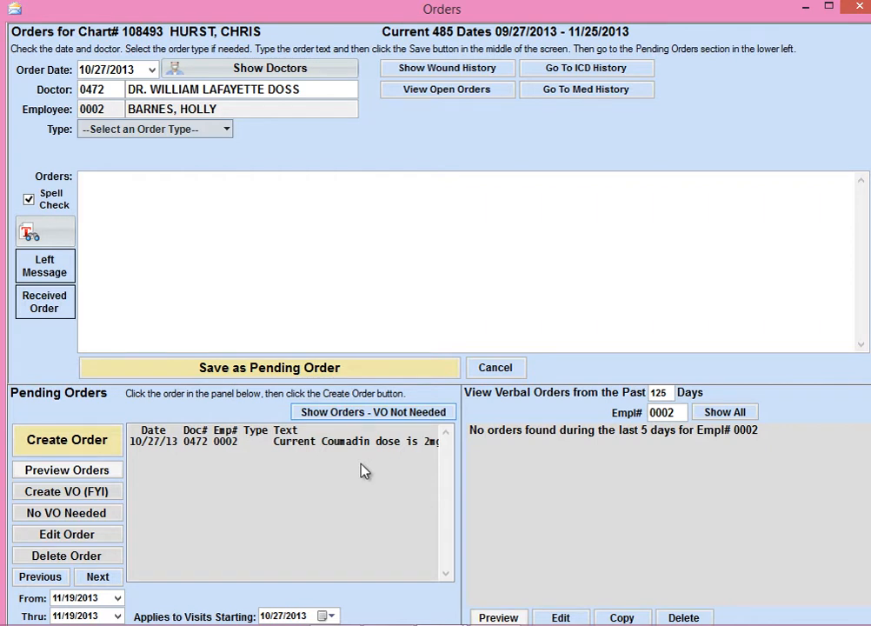
click(348, 441)
click(69, 442)
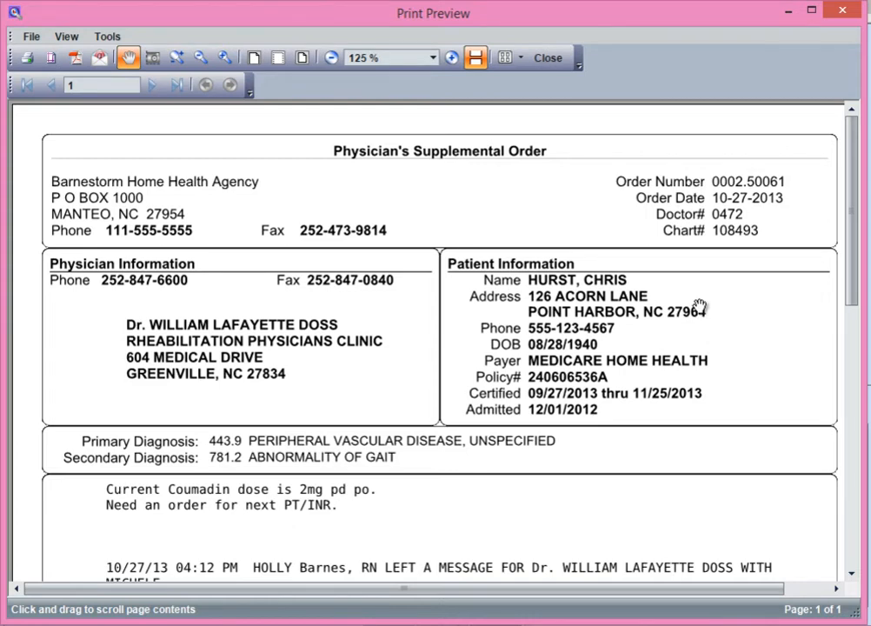
scroll(263, 565, down, 3)
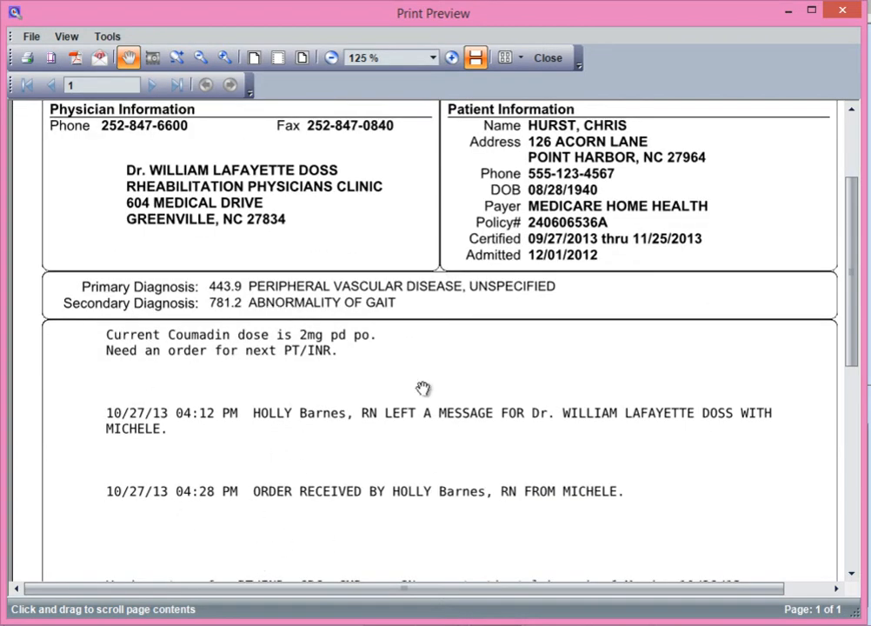
scroll(207, 513, down, 2)
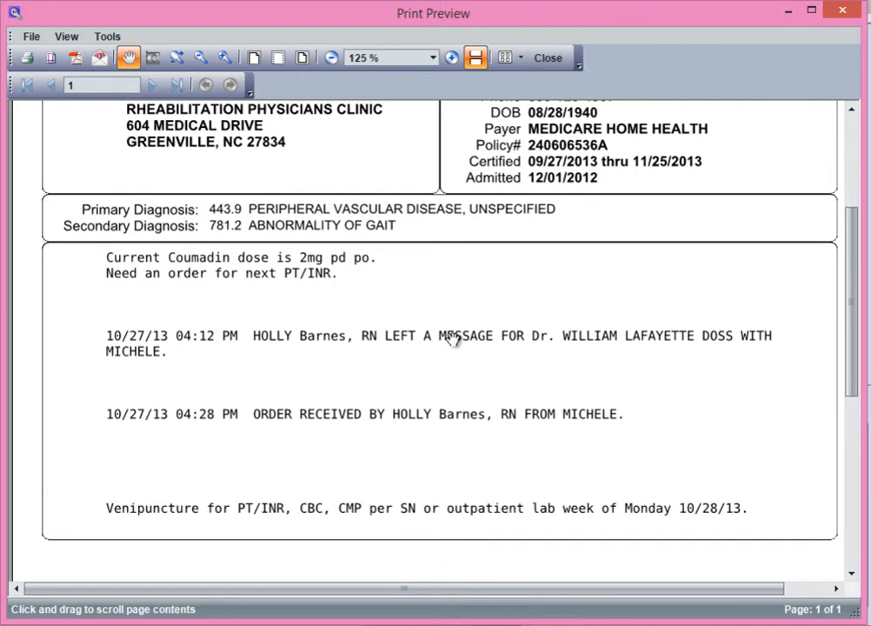
scroll(447, 340, down, 1)
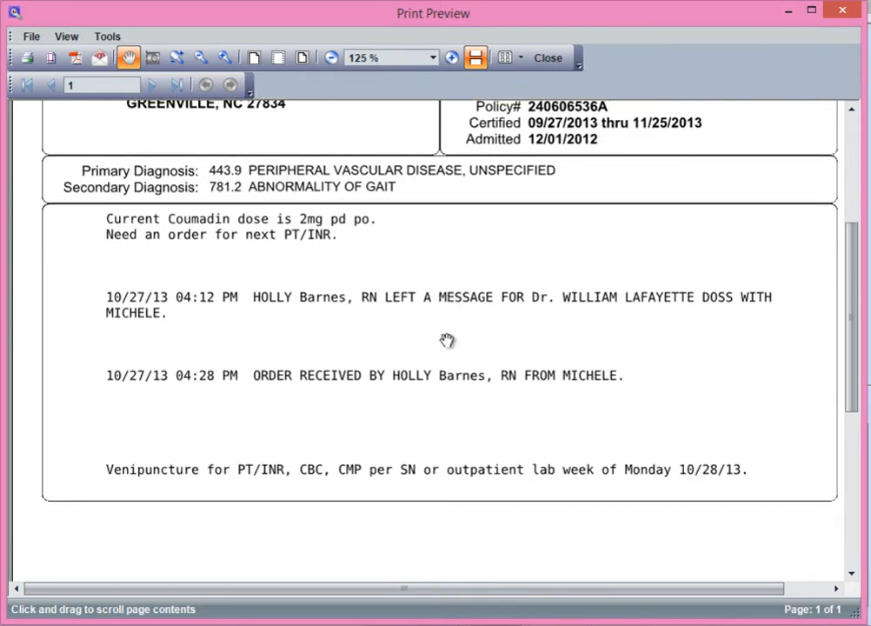
scroll(446, 340, down, 4)
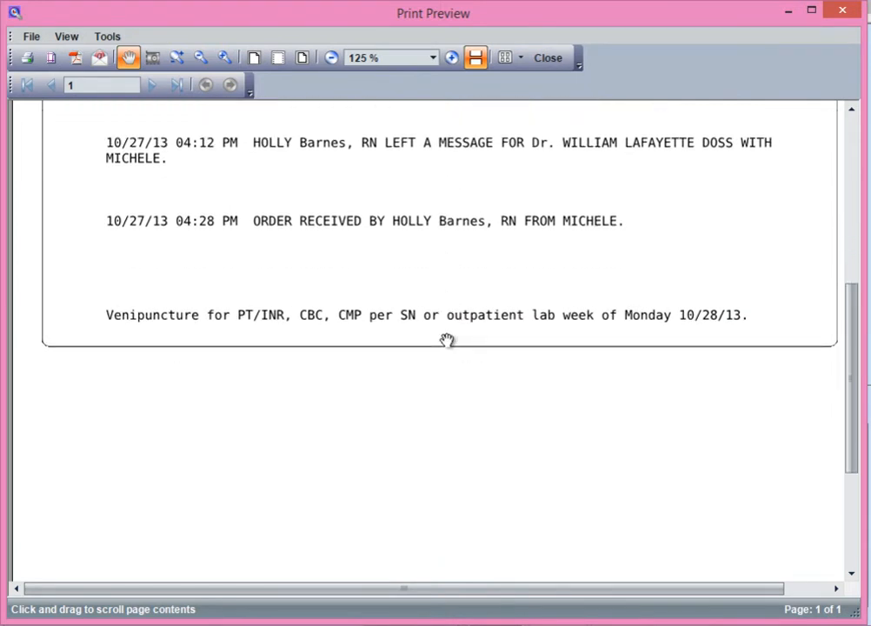
scroll(447, 339, down, 6)
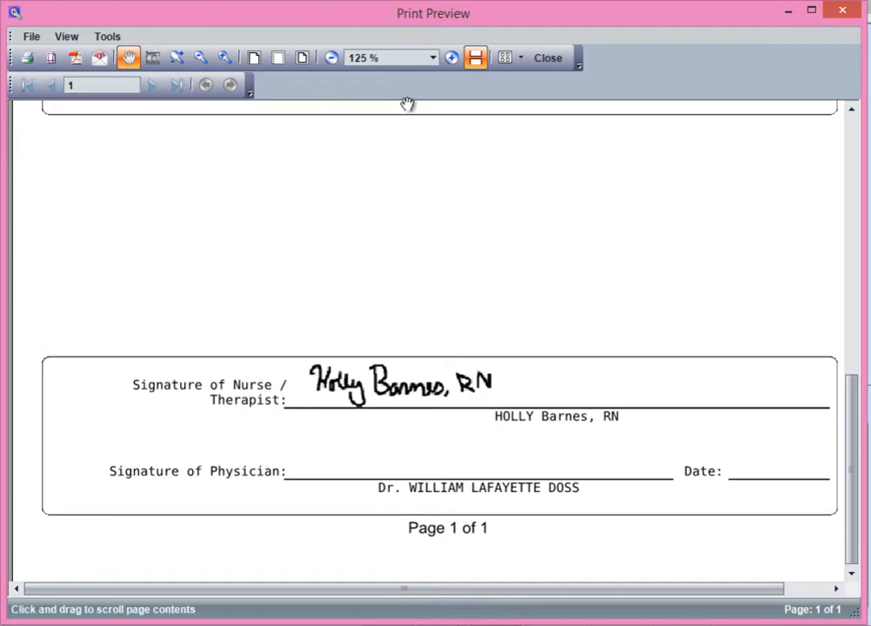
click(548, 58)
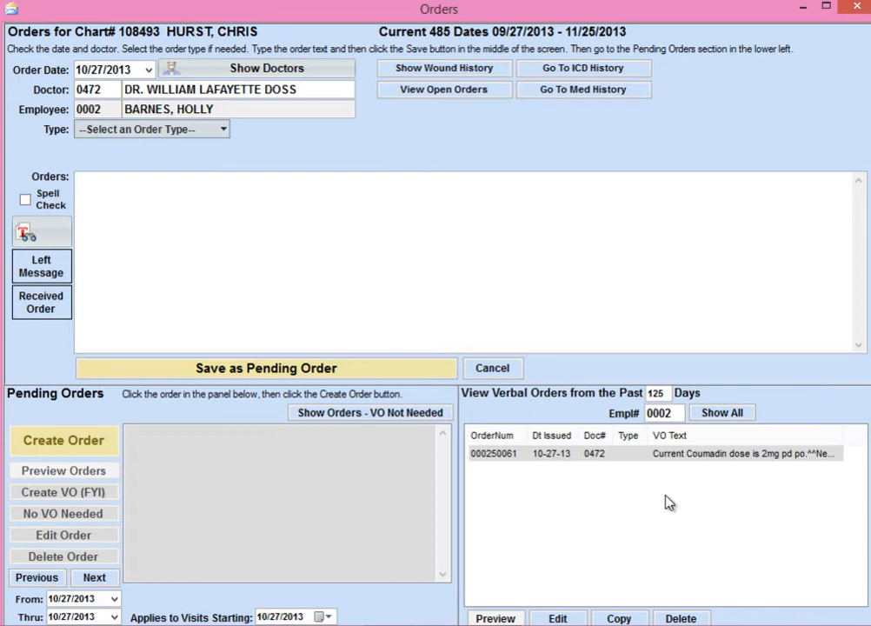
List verbal orders from all employees and change the venipuncture week in the Coumadin order to Monday 11/4/13.
click(728, 415)
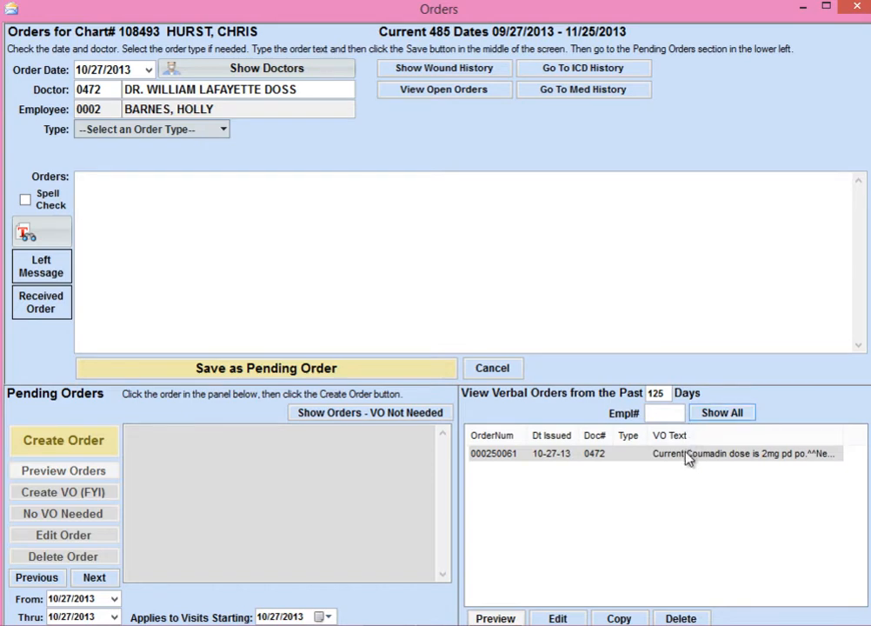
click(633, 455)
click(557, 618)
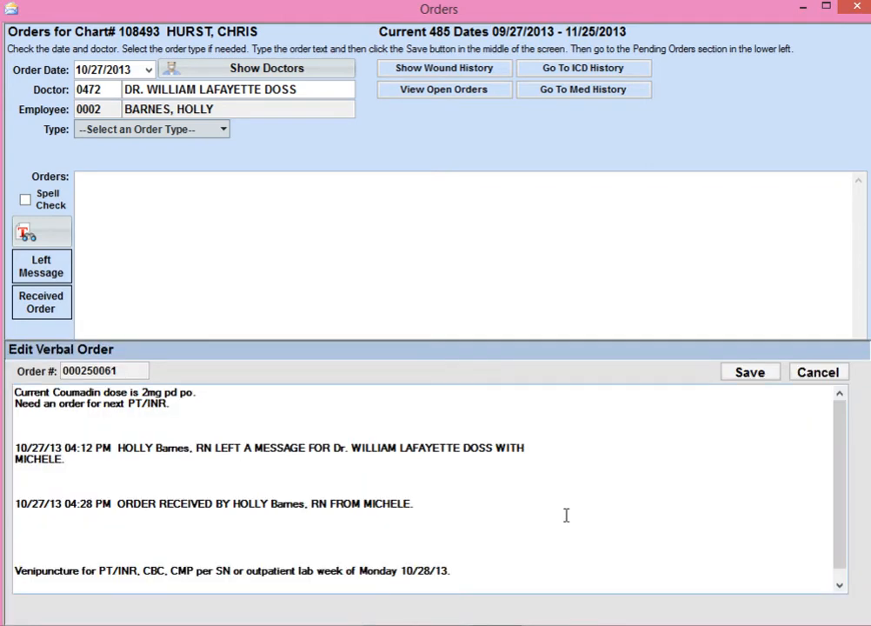
key(BackSpace)
key(BackSpace)
key(BackSpace)
key(BackSpace)
key(BackSpace)
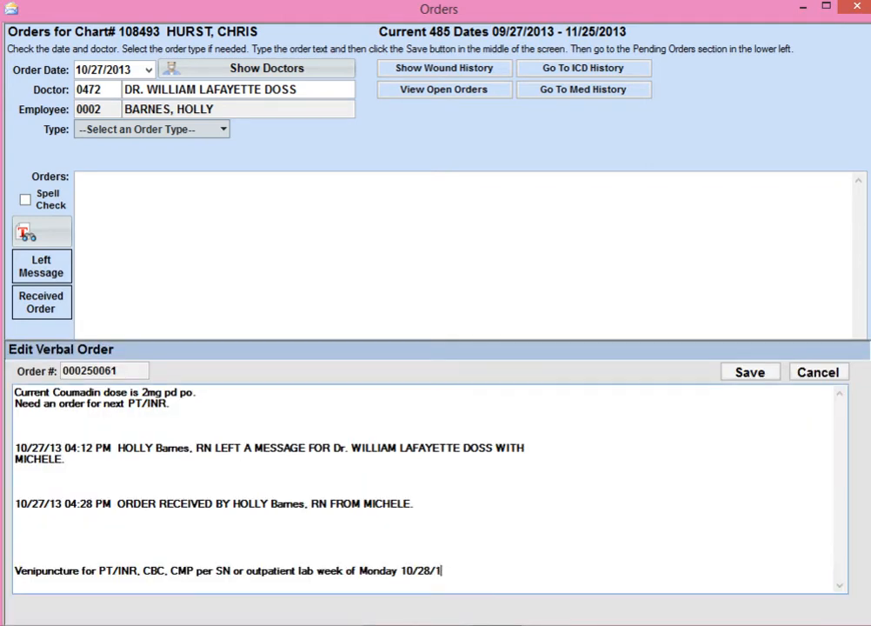
key(BackSpace)
key(BackSpace)
key(BackSpace)
text(1/4/13)
click(743, 372)
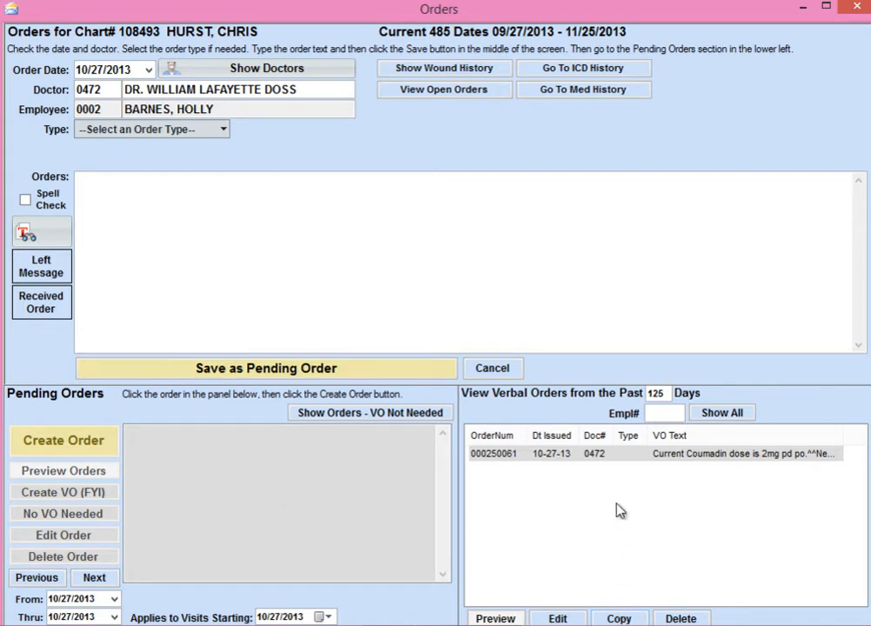
Copy the text of the Coumadin verbal order to the clipboard.
click(688, 459)
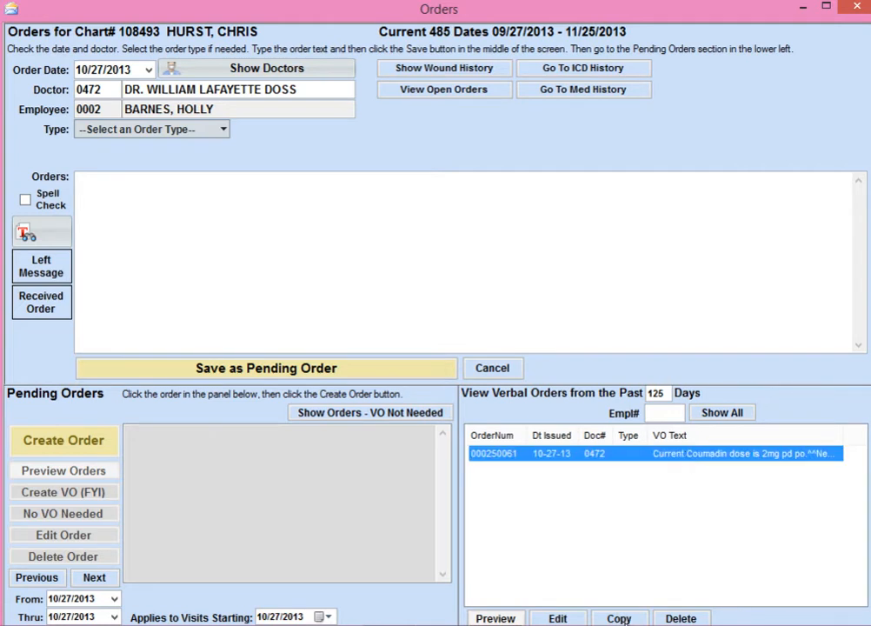
click(617, 618)
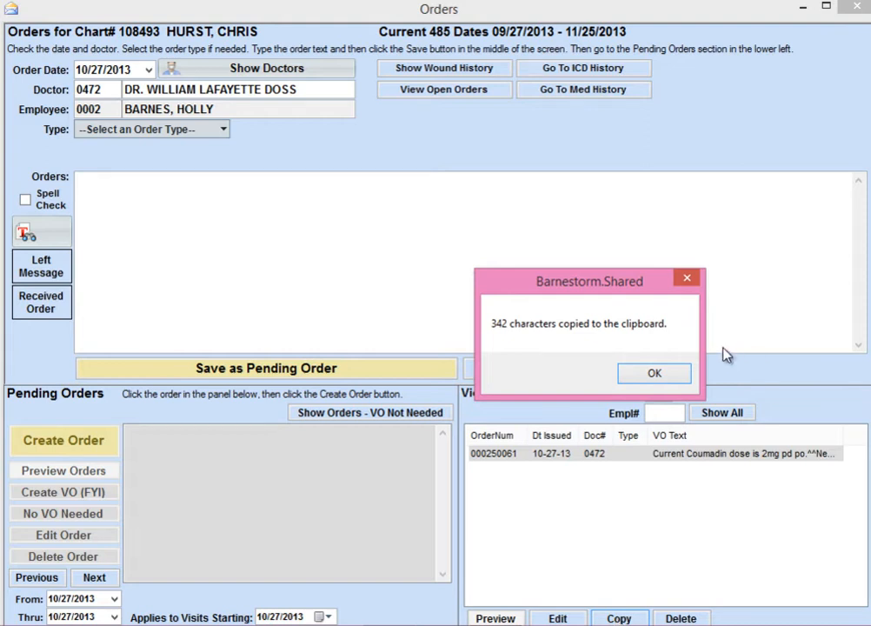
click(663, 374)
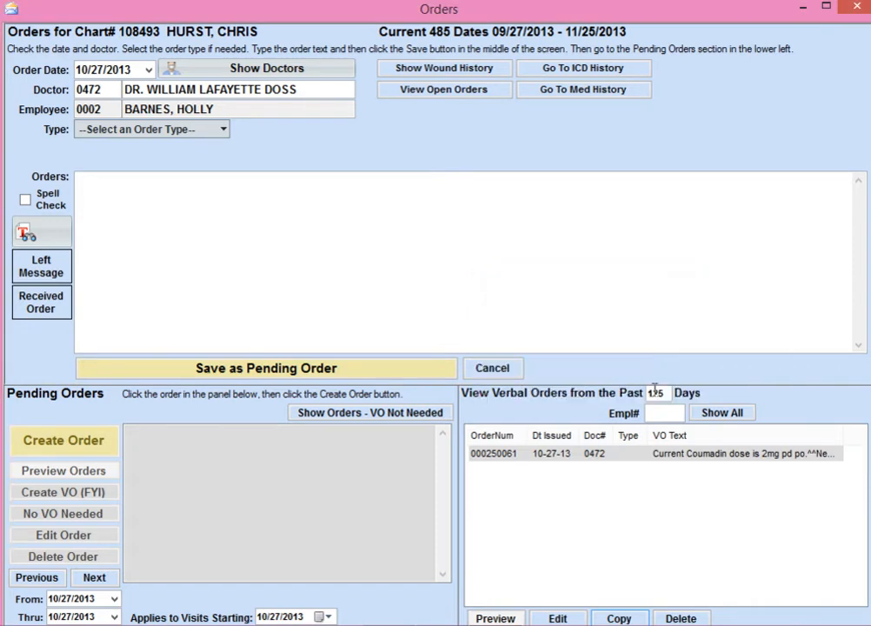
Try to delete the Coumadin verbal order.
click(643, 455)
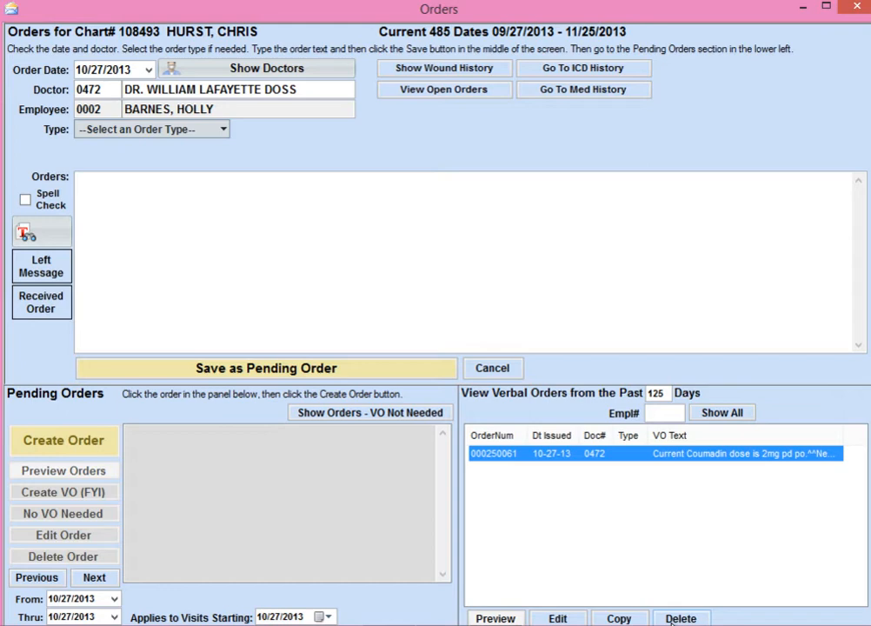
click(678, 618)
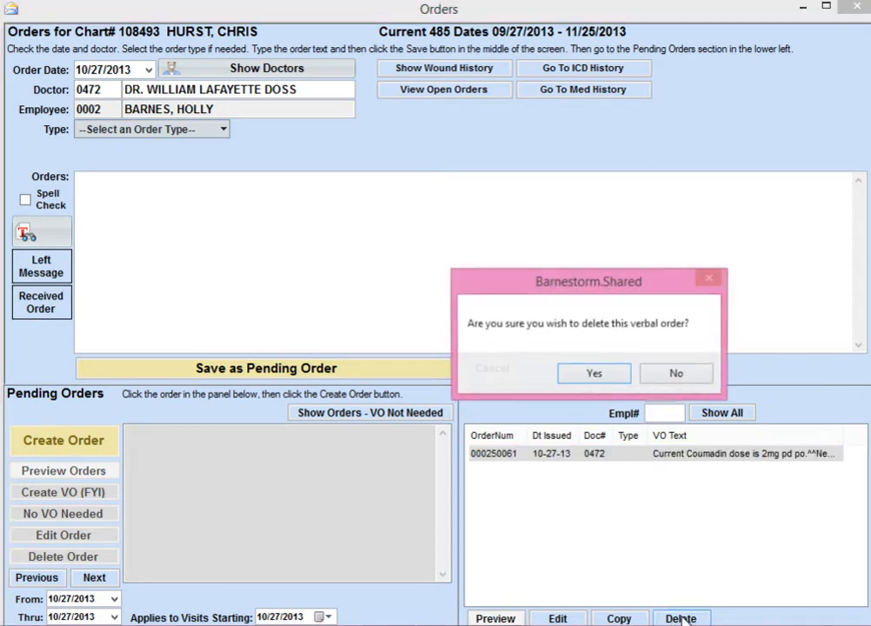
click(606, 375)
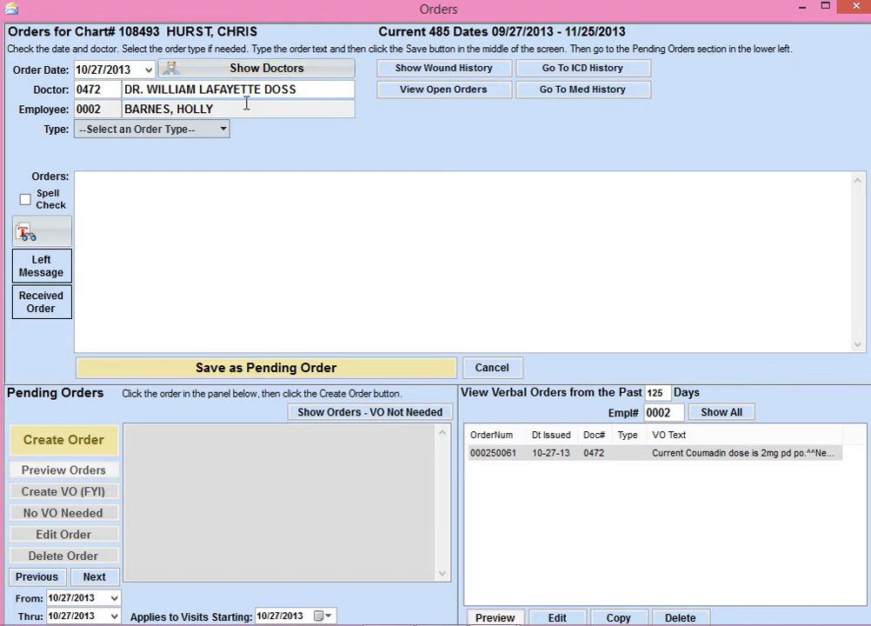
Save a pending Labs order for outside lab or CAP Stick PT/INR weekly for four weeks and the q month.
click(223, 129)
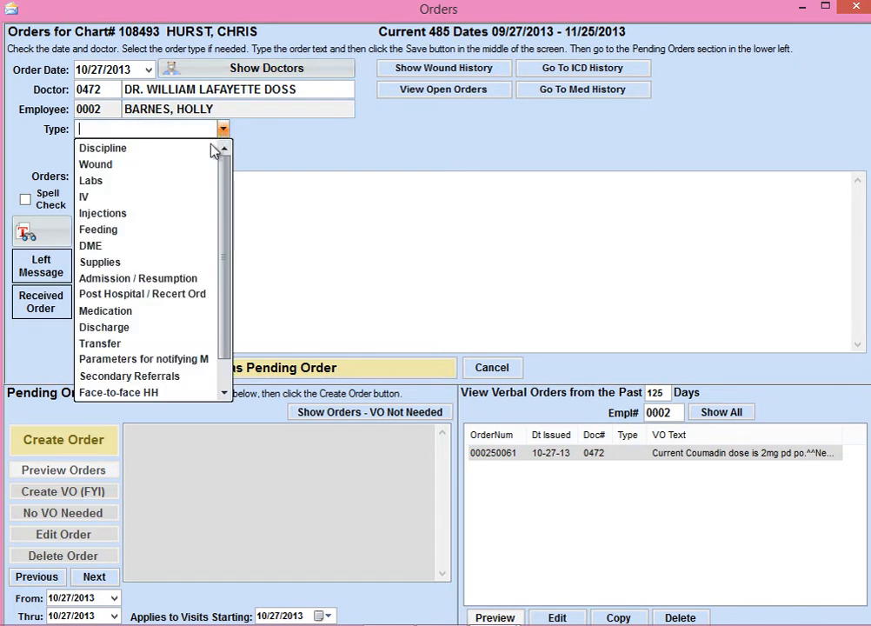
click(179, 182)
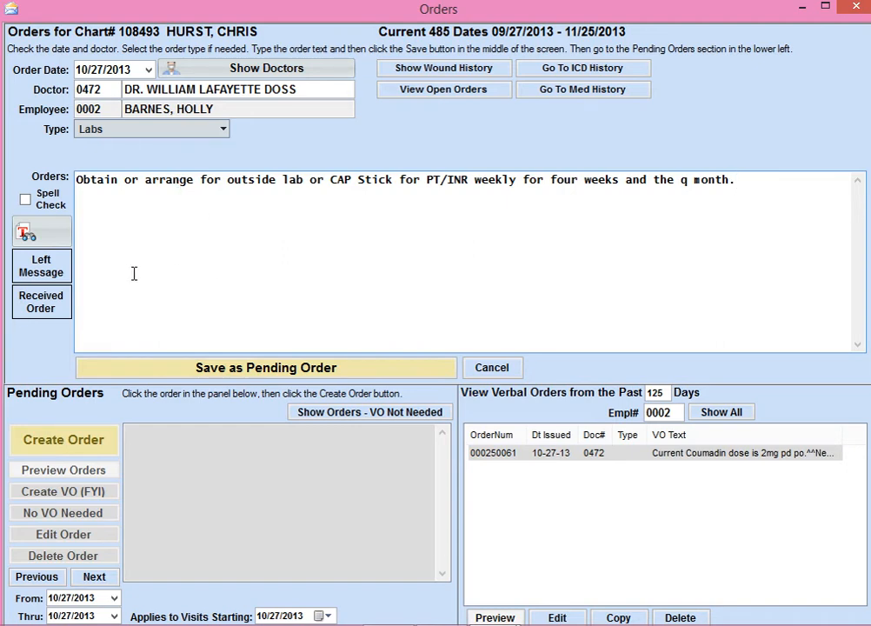
click(258, 367)
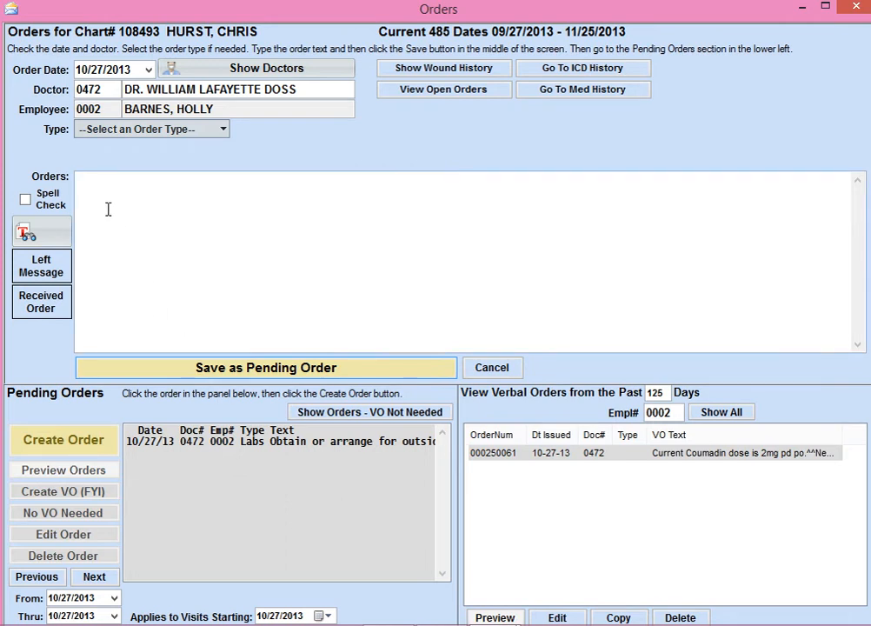
Save a pending Supplies order with the text "Venipuncture Supplies".
click(221, 130)
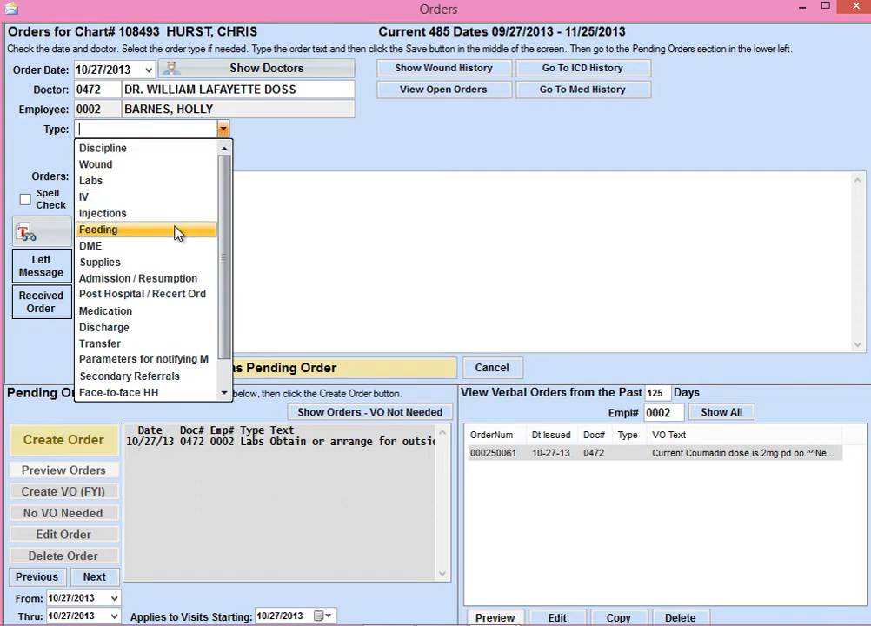
click(171, 262)
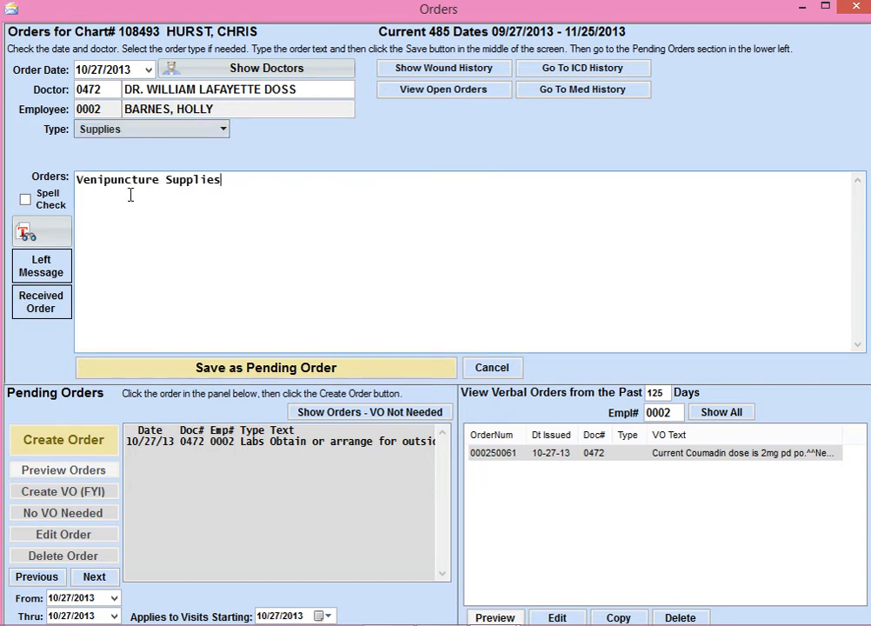
click(250, 371)
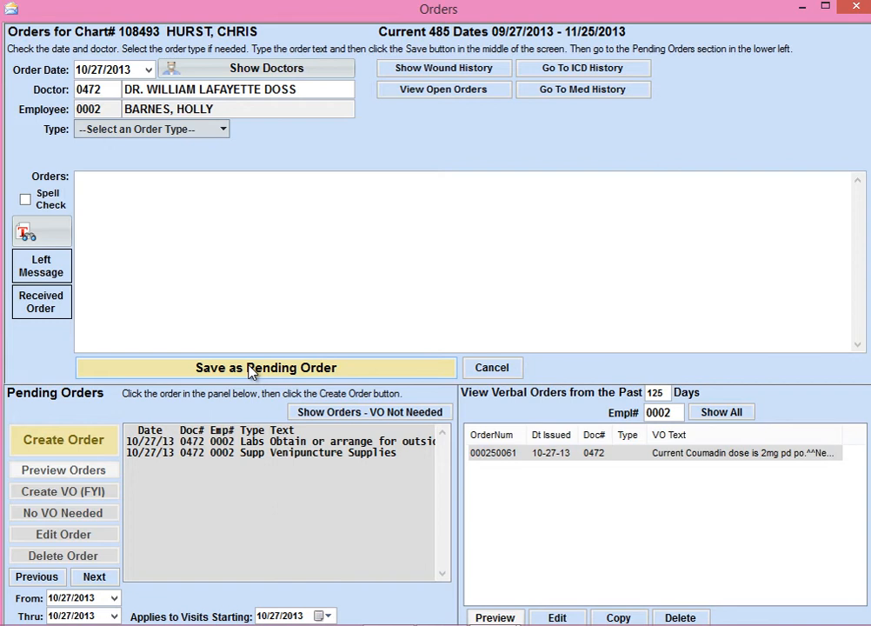
Create one FYI verbal order from the pending Labs and Supplies orders together and close its print preview.
click(325, 444)
click(322, 456)
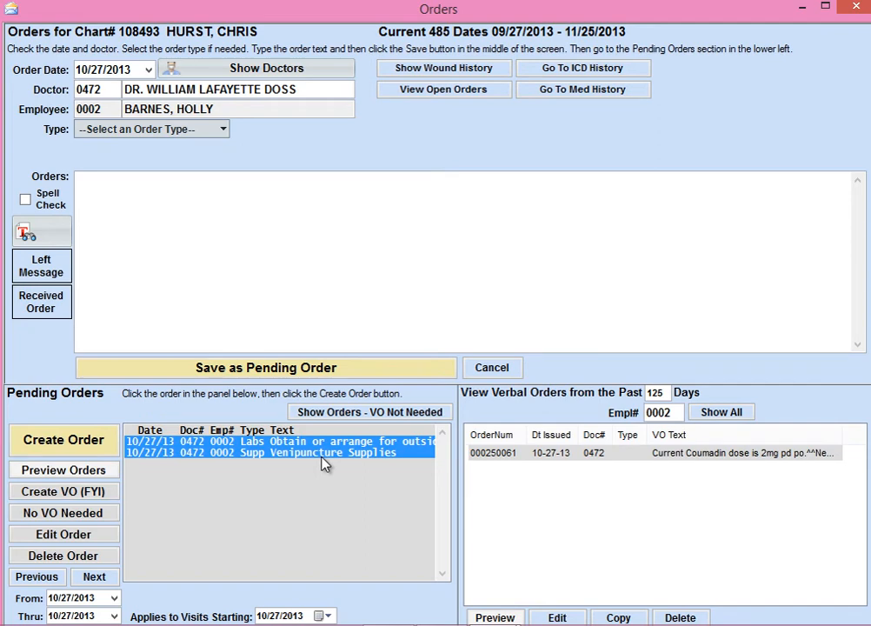
click(87, 493)
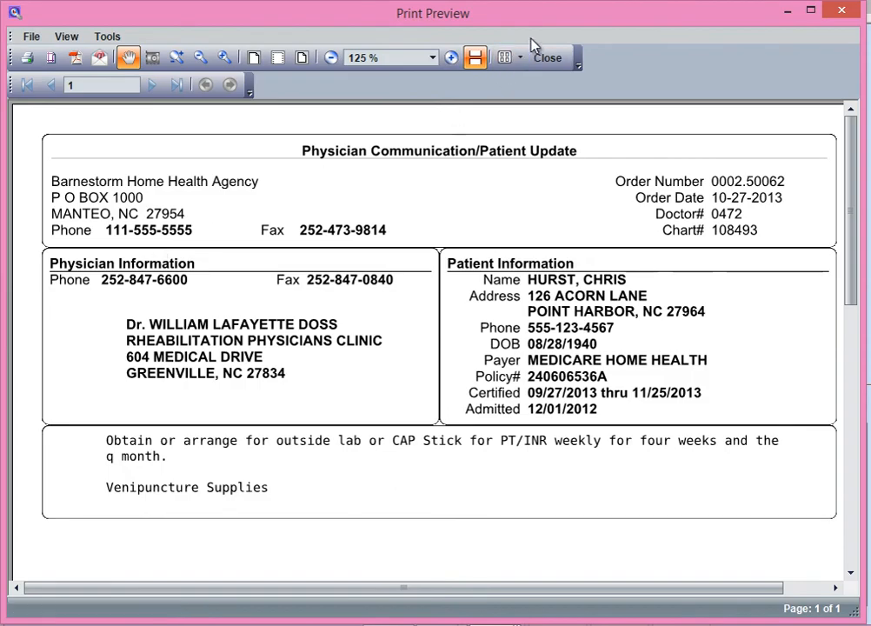
click(547, 59)
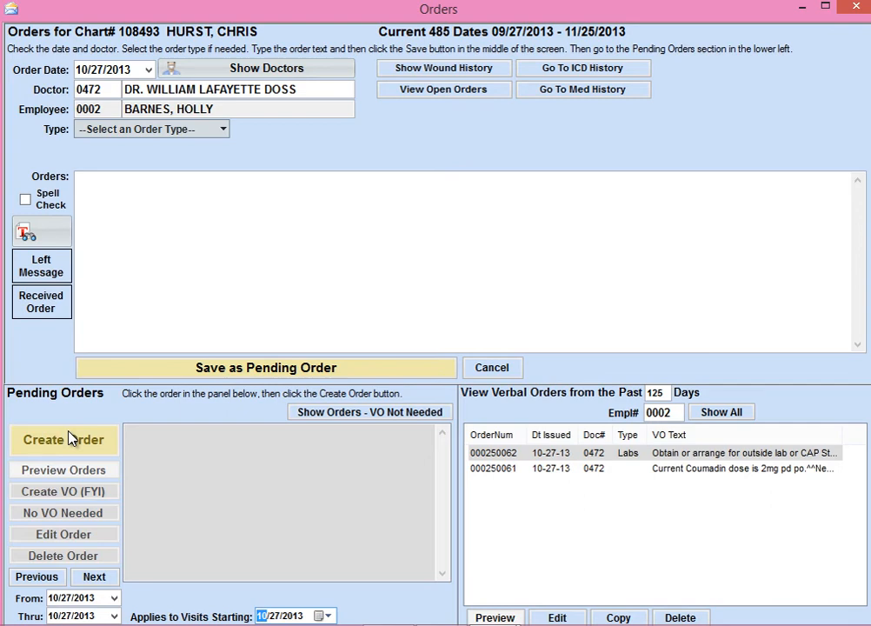
Copy the current lab order text into the Labs comments of the patient's assessment visit.
click(70, 437)
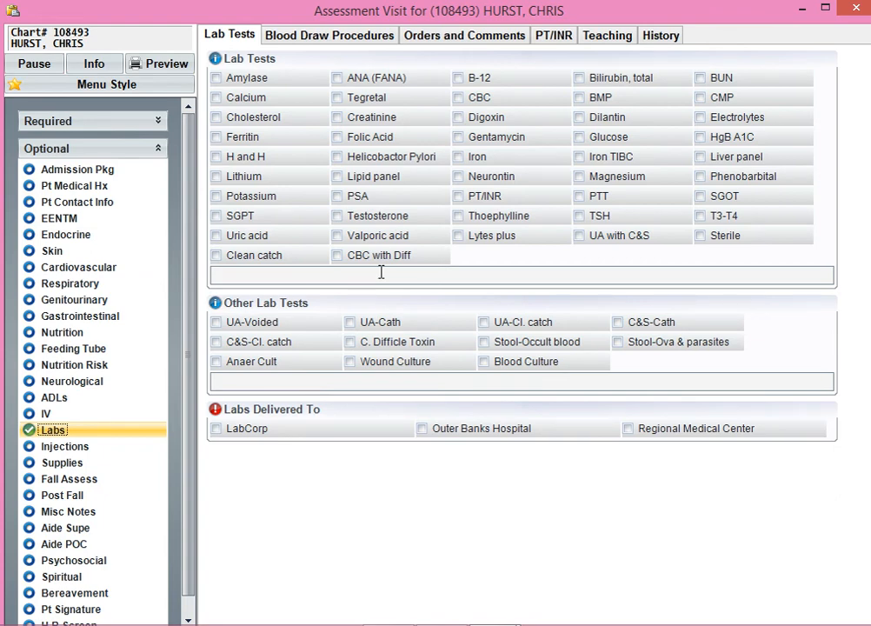
click(446, 38)
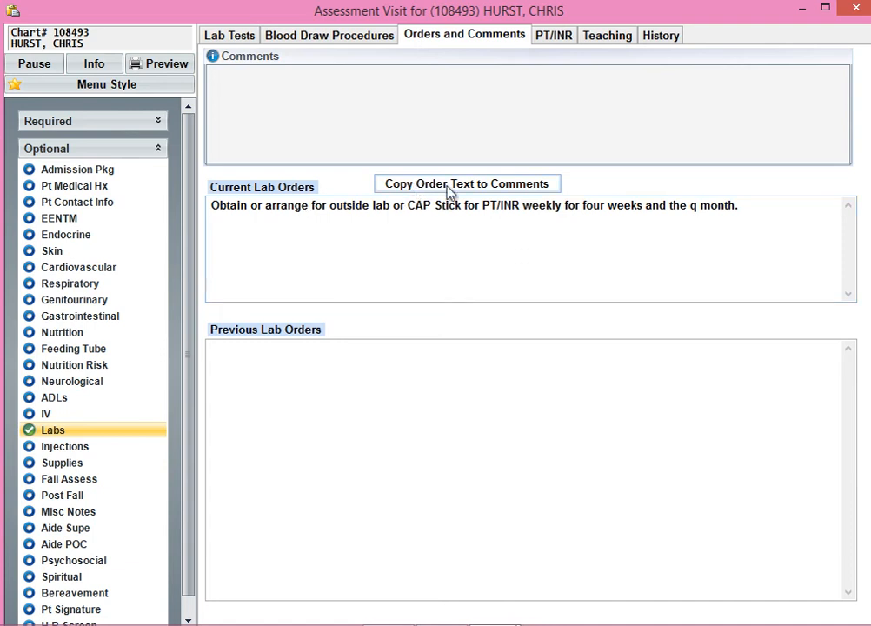
click(478, 185)
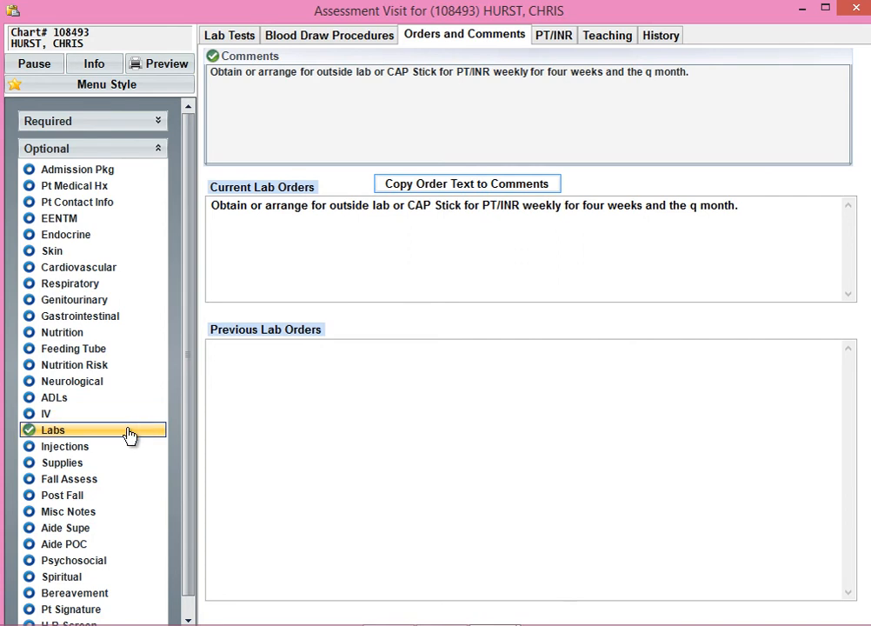
Copy the Venipuncture Supplies order into 485 Box 14 of the assessment visit's Supplies section.
scroll(130, 436, down, 1)
click(78, 447)
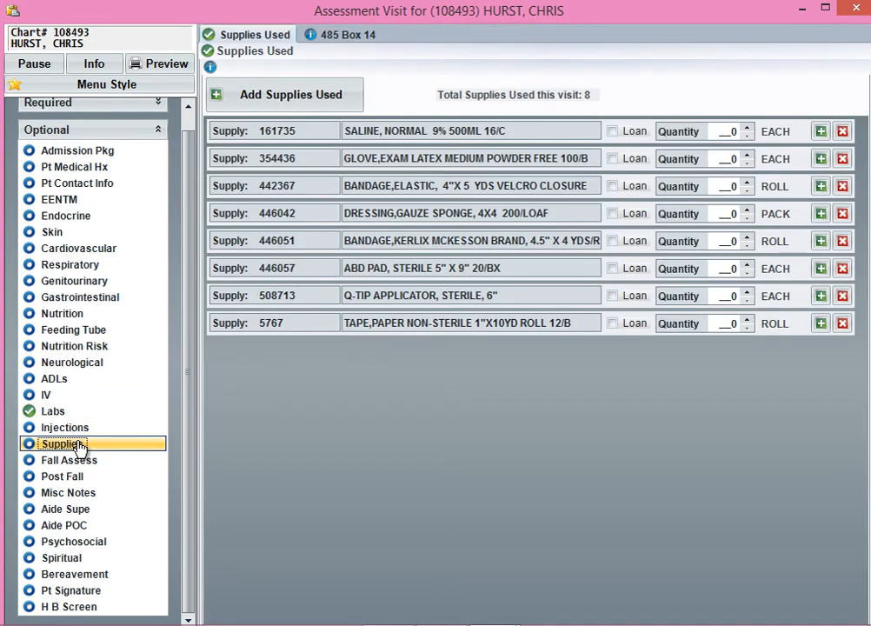
click(364, 37)
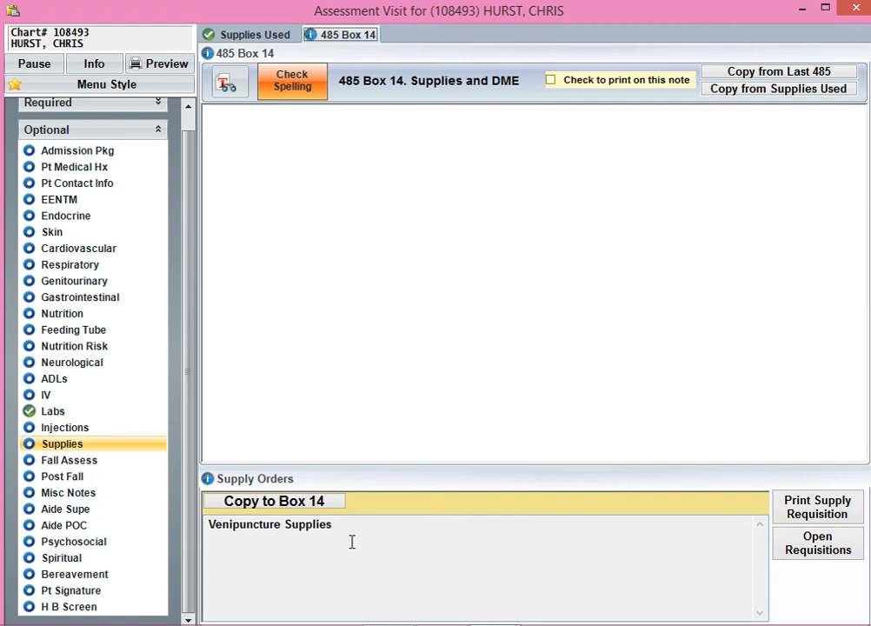
click(274, 501)
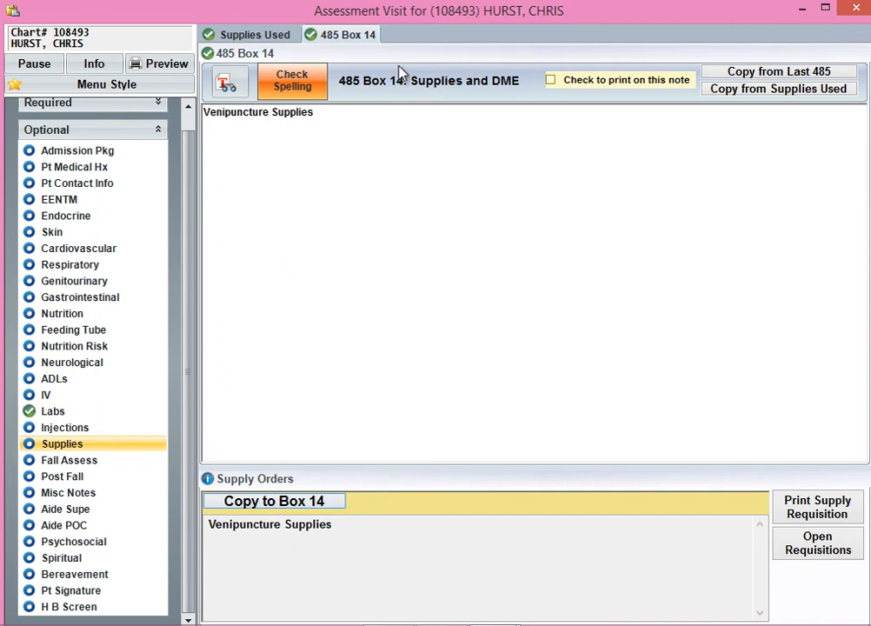
Set the Box 14 supplies to print on this note, and preview the skilled nursing visit note.
click(550, 81)
click(167, 66)
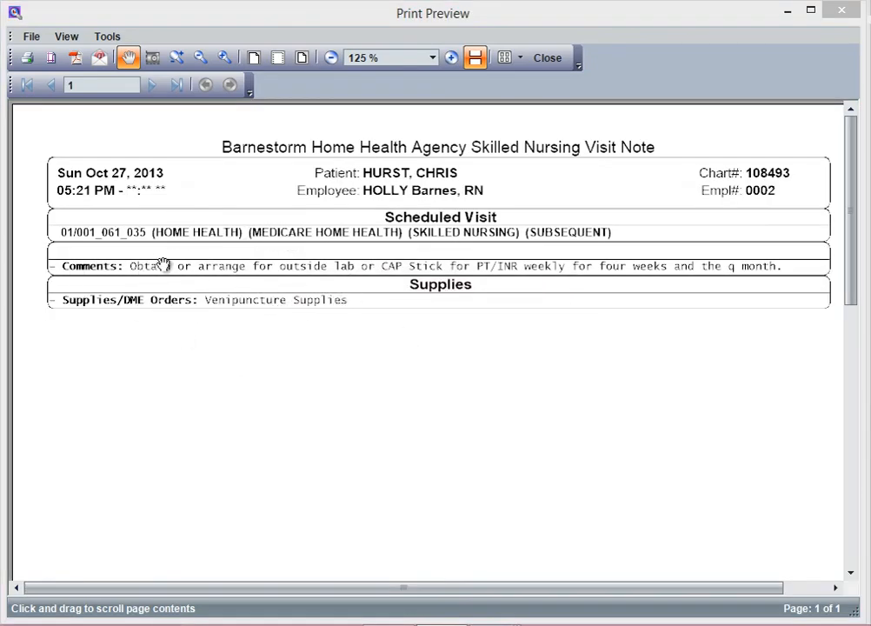
click(842, 11)
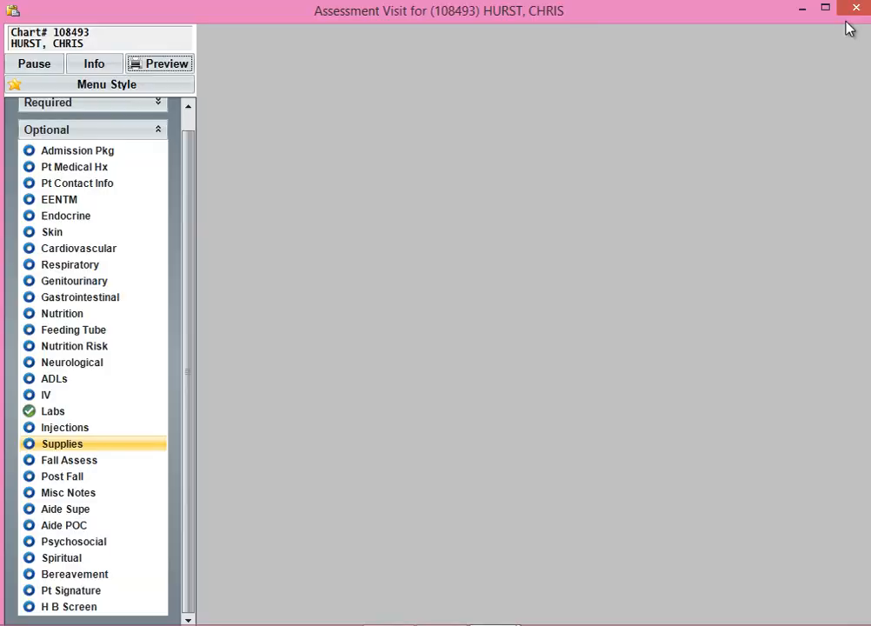
Leave the assessment visit and generate recert orders in a new patient order of type Post Hospital / Recert Orders.
click(855, 8)
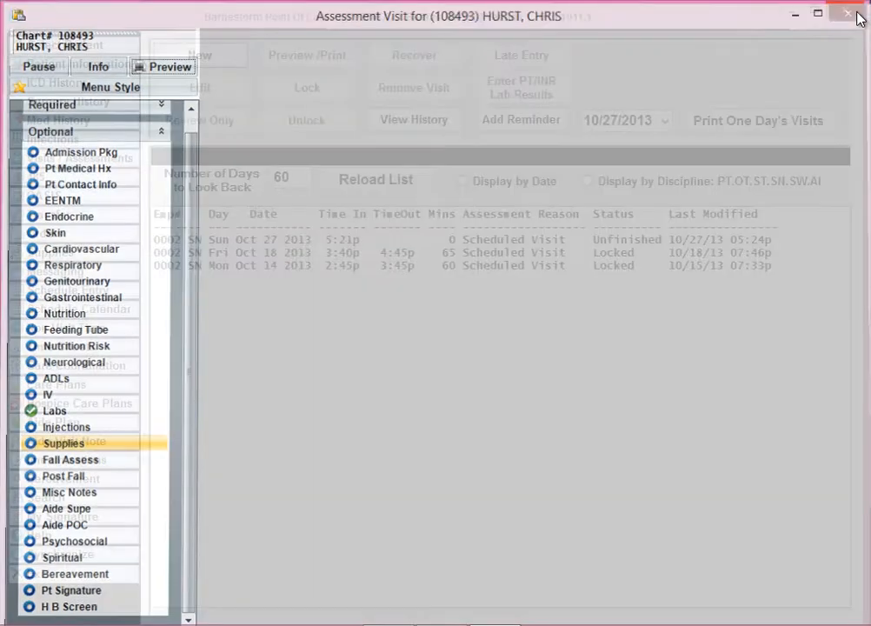
click(73, 239)
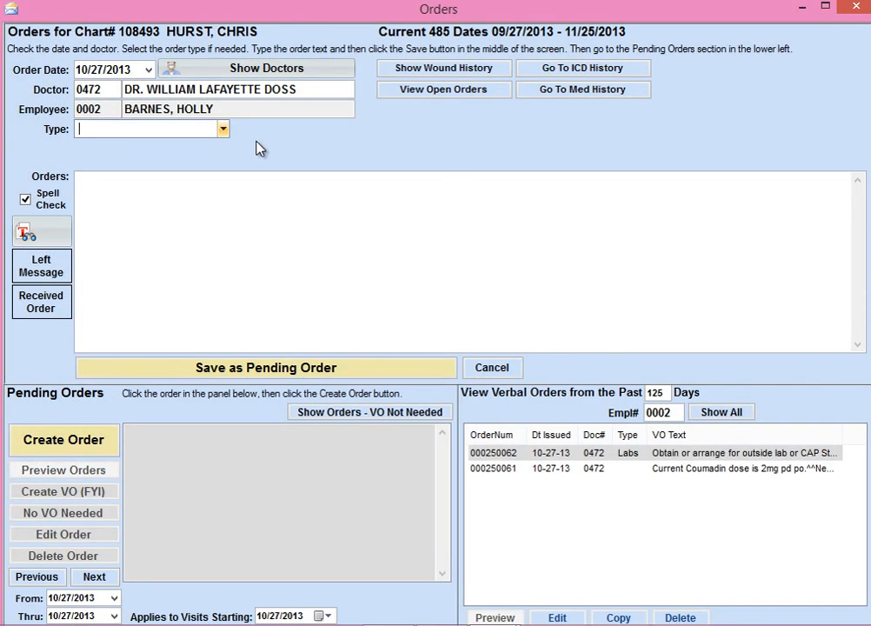
click(224, 131)
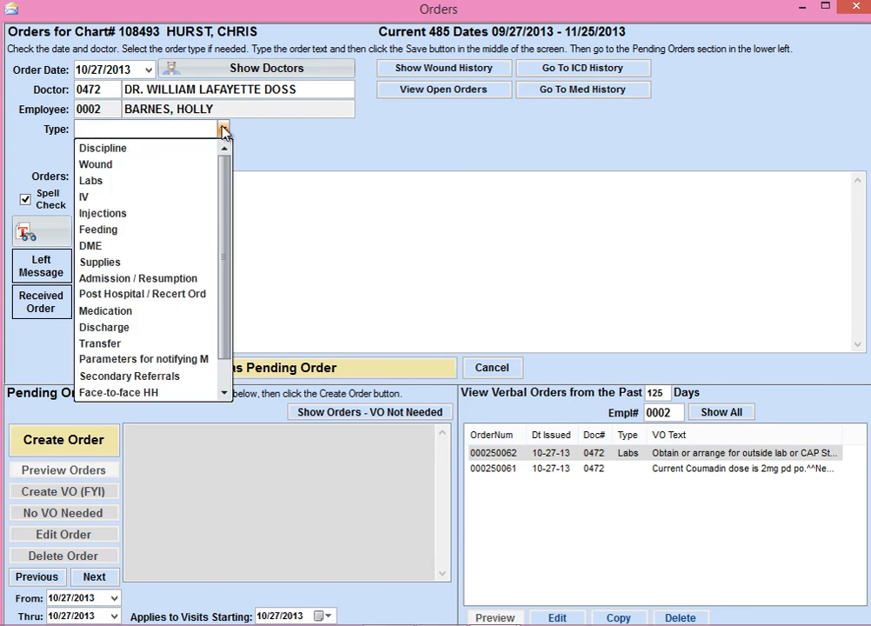
click(185, 293)
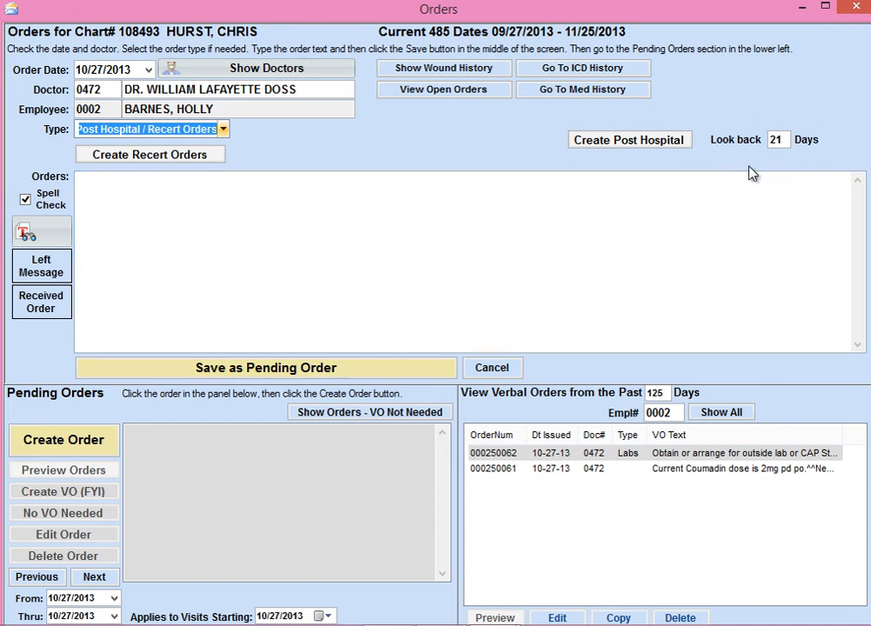
click(177, 160)
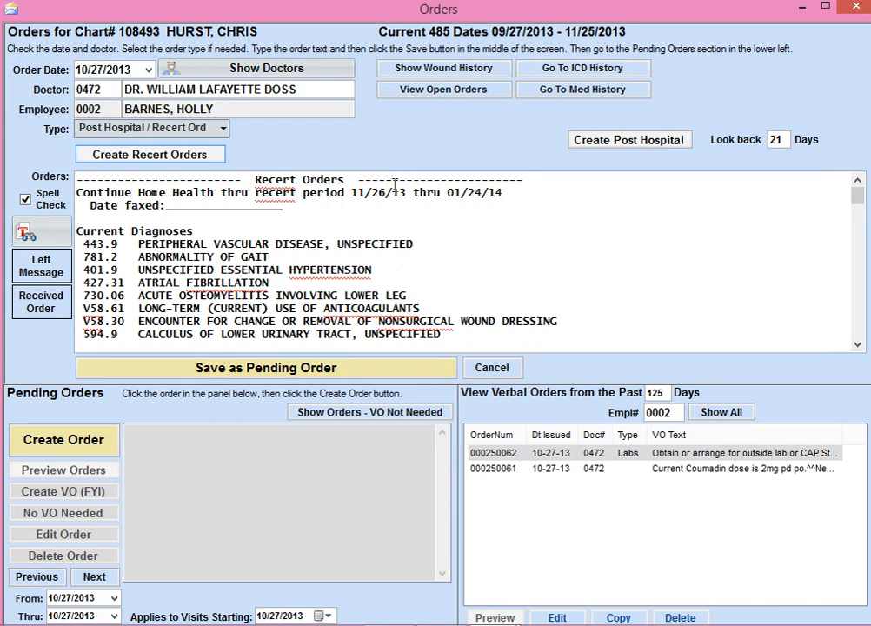
drag(346, 192, 449, 205)
click(512, 204)
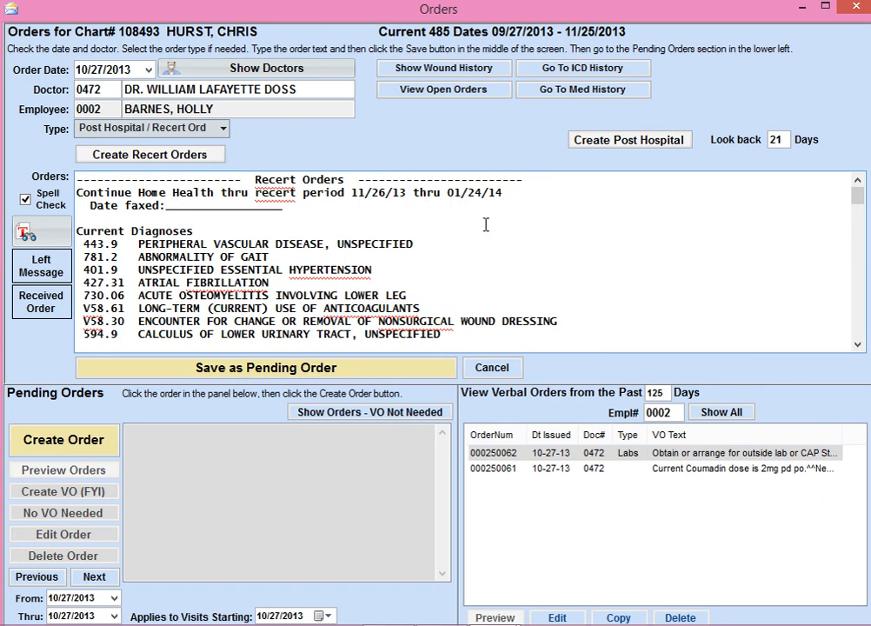
double_click(167, 206)
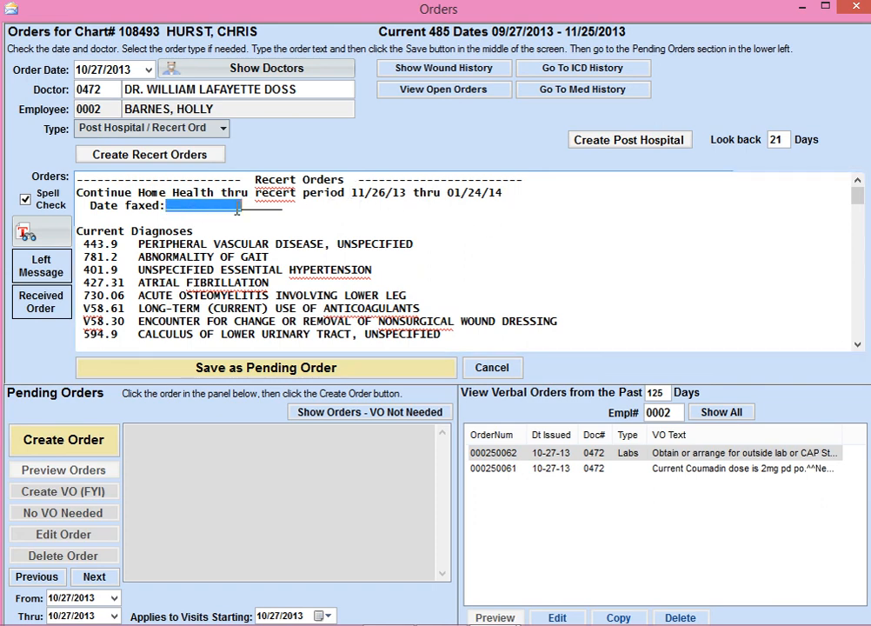
click(307, 216)
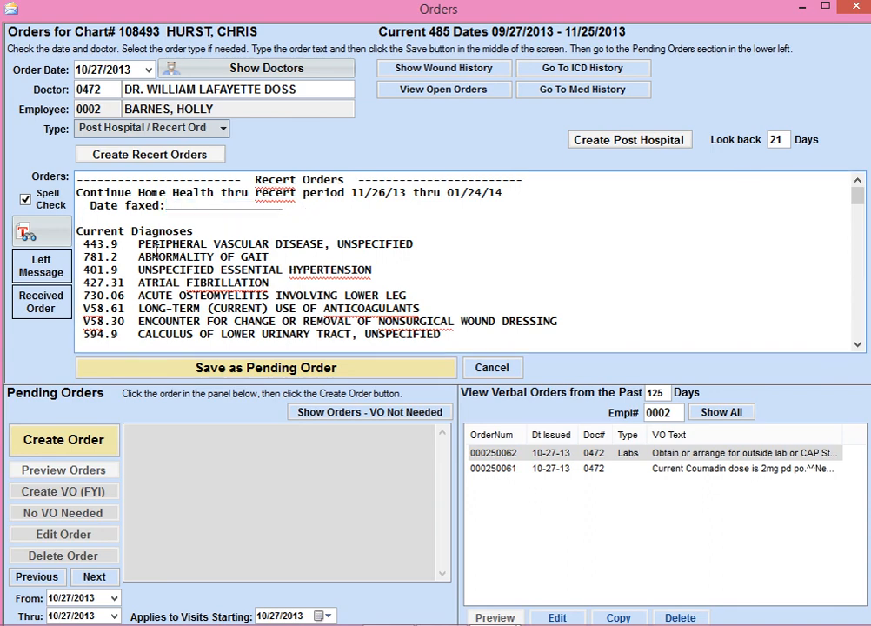
Enter visit frequencies SN 1 wk 9 and PT 2 wk 2 in the recert orders, and delete the unused CNA, OT and ST lines.
scroll(174, 244, down, 2)
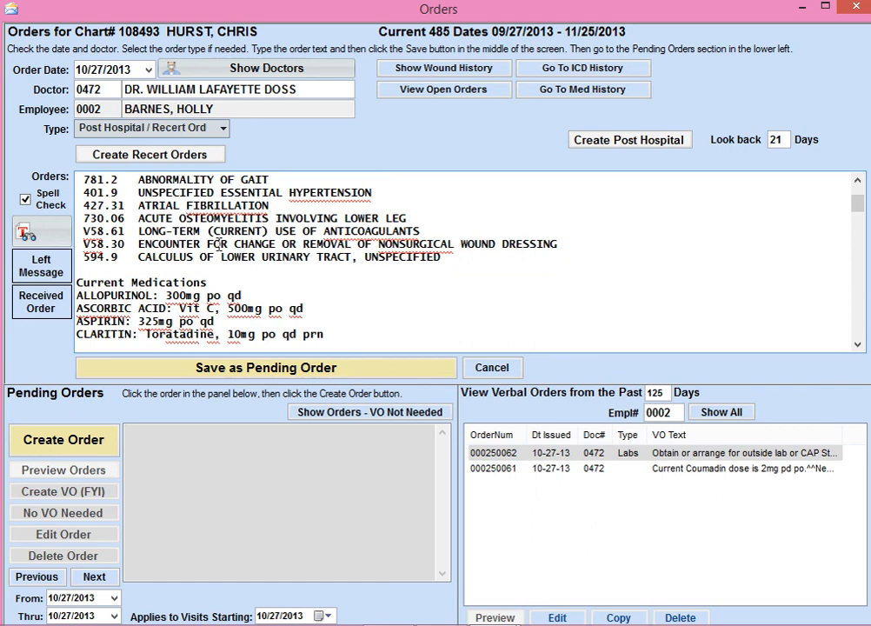
scroll(219, 245, down, 7)
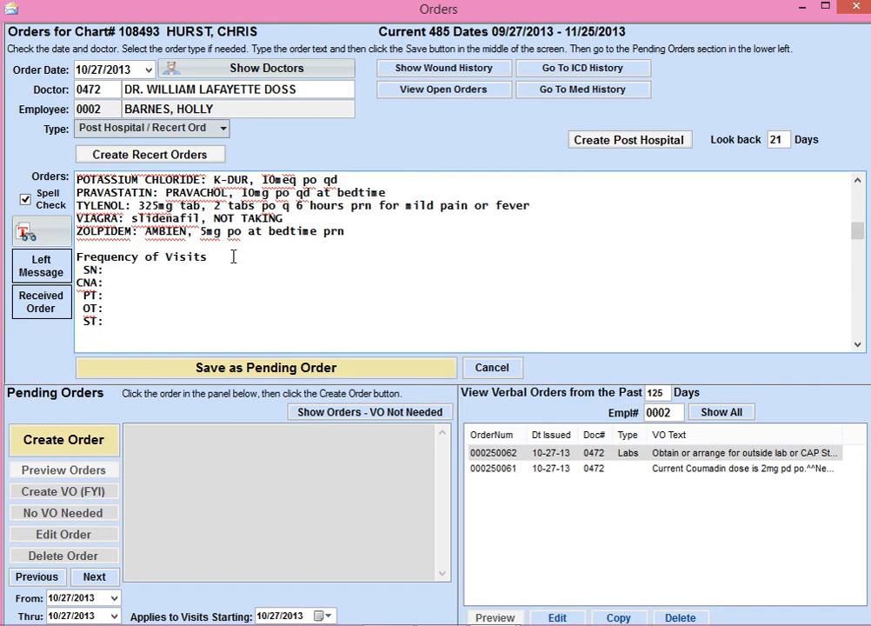
click(117, 273)
text(1 wk 9)
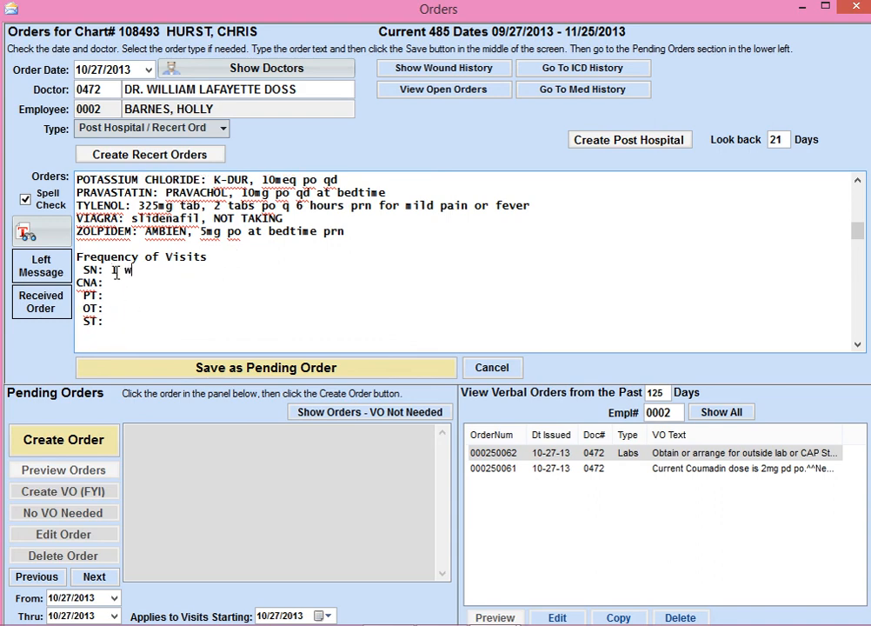
click(117, 296)
text(2 wk 2)
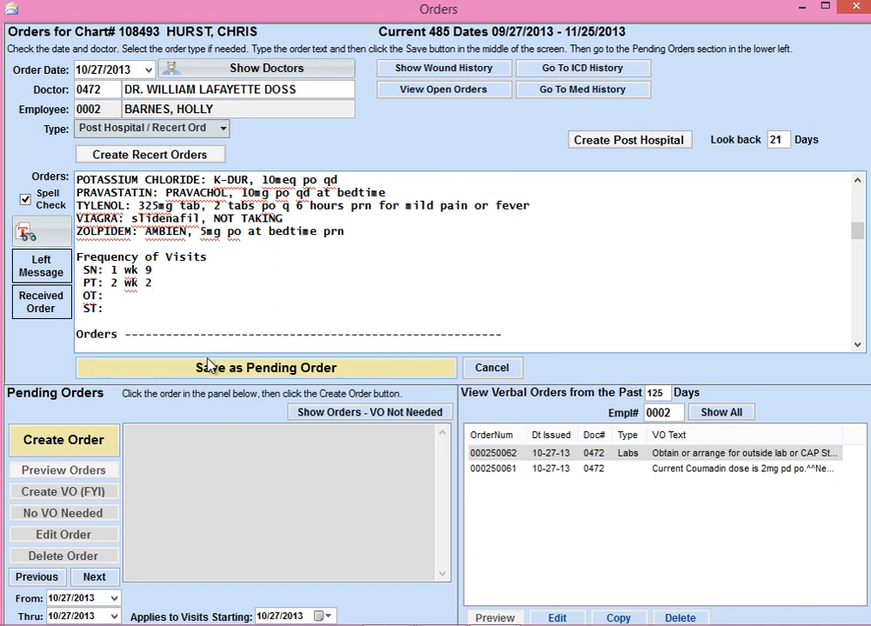
key(BackSpace)
key(BackSpace)
key(BackSpace)
key(BackSpace)
key(BackSpace)
key(BackSpace)
key(BackSpace)
key(BackSpace)
key(BackSpace)
key(BackSpace)
key(BackSpace)
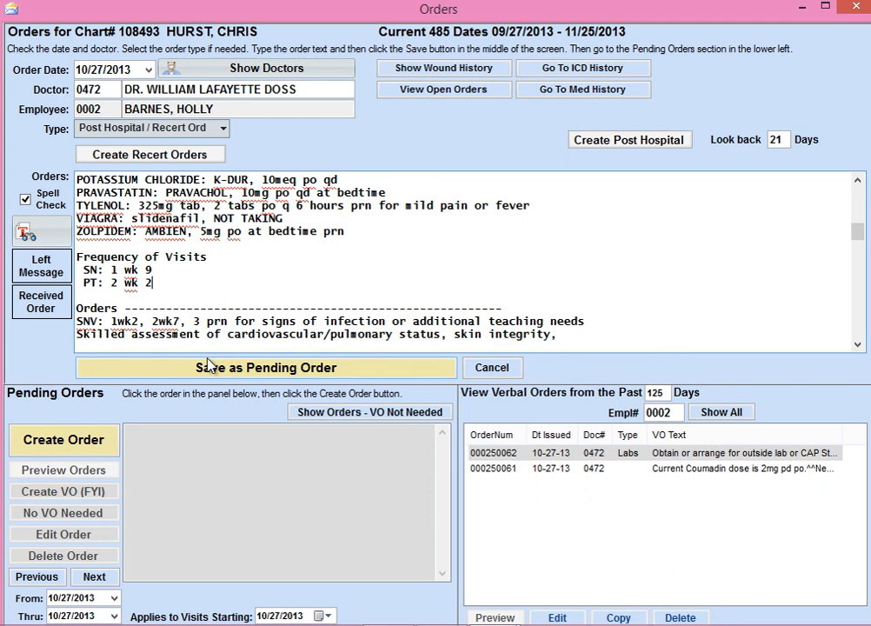
Review the remaining recert order text through the goals and rehab potential, and save it as a pending order.
scroll(268, 294, down, 2)
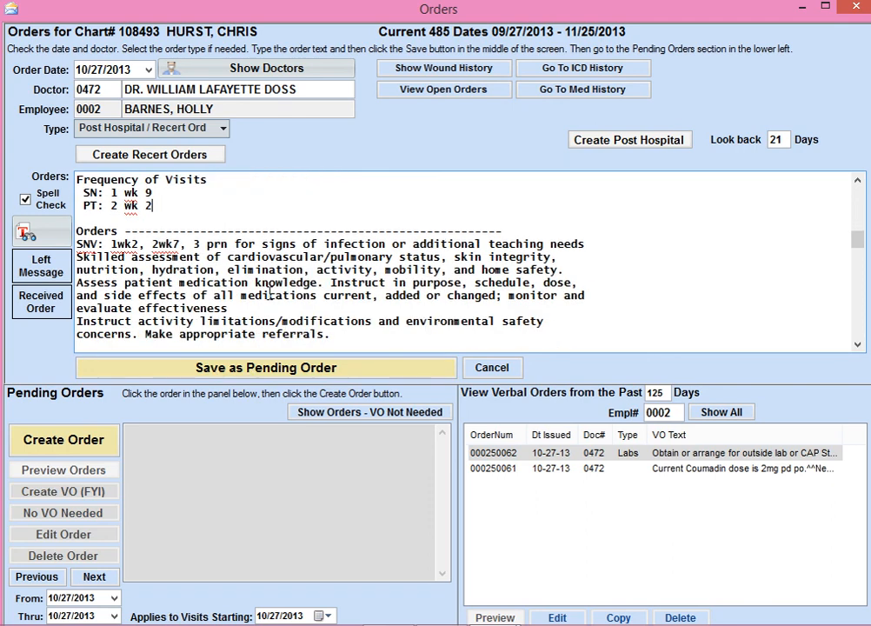
scroll(268, 294, down, 2)
scroll(198, 301, down, 6)
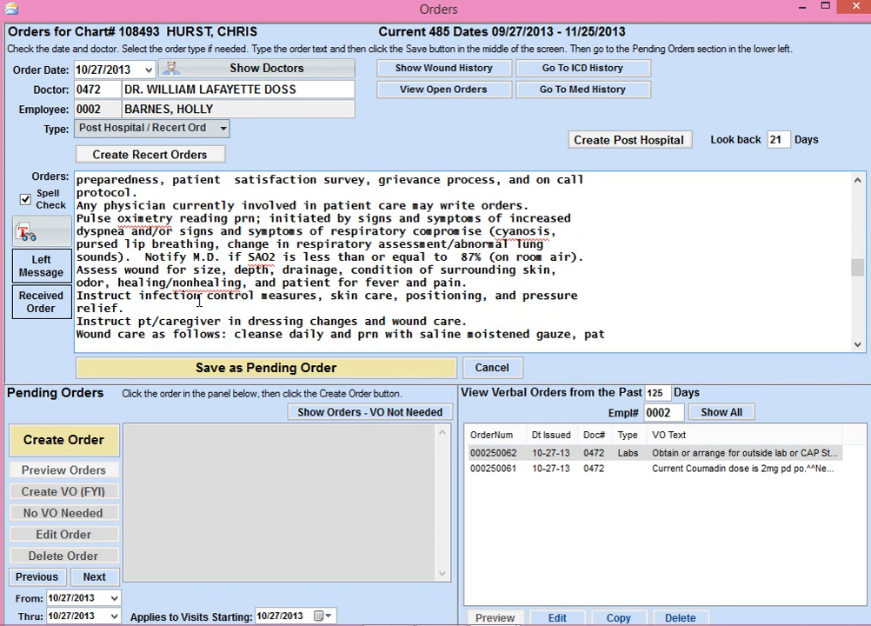
scroll(198, 302, down, 4)
scroll(202, 261, down, 4)
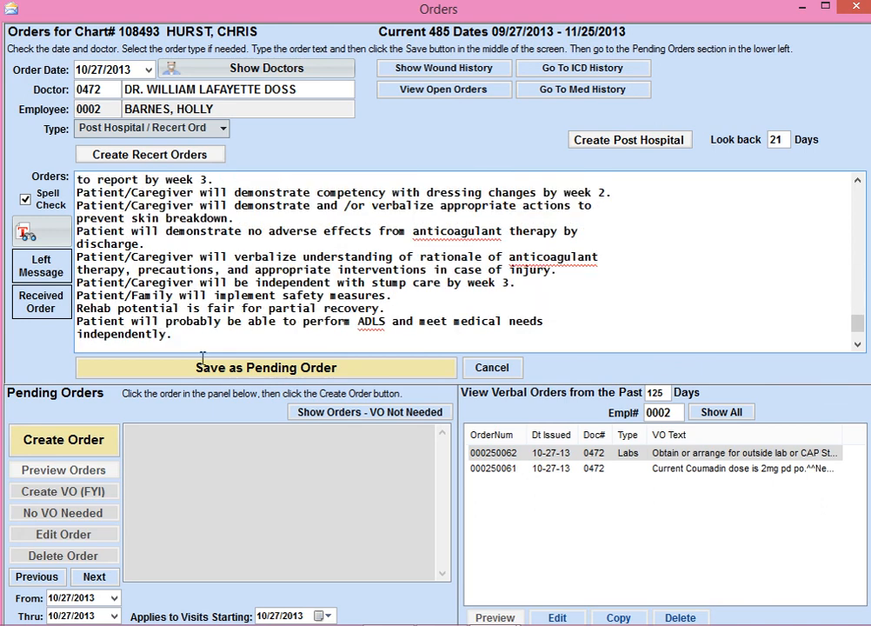
click(245, 373)
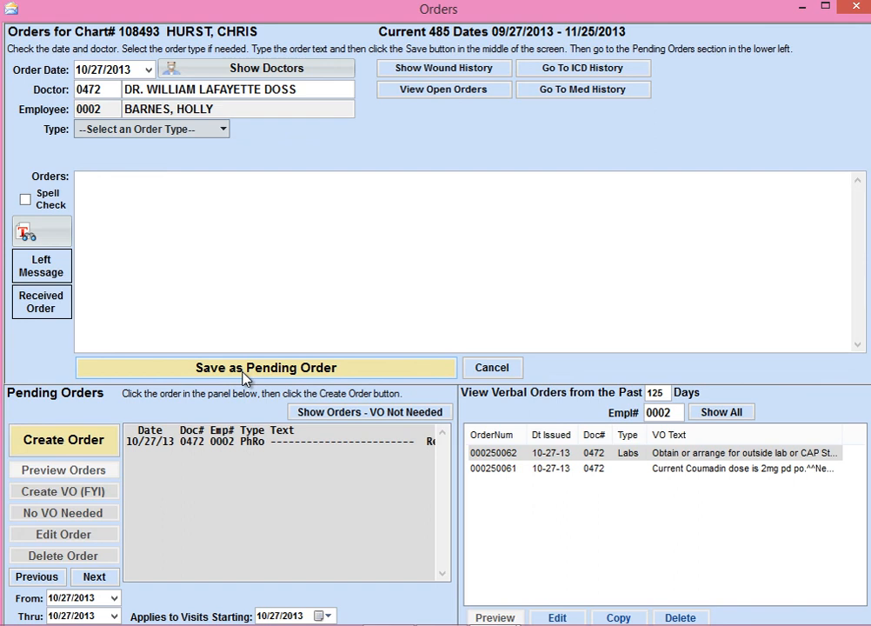
Create an FYI verbal order from the pending recert order, look through its print preview, and close the preview and the Orders window.
click(252, 442)
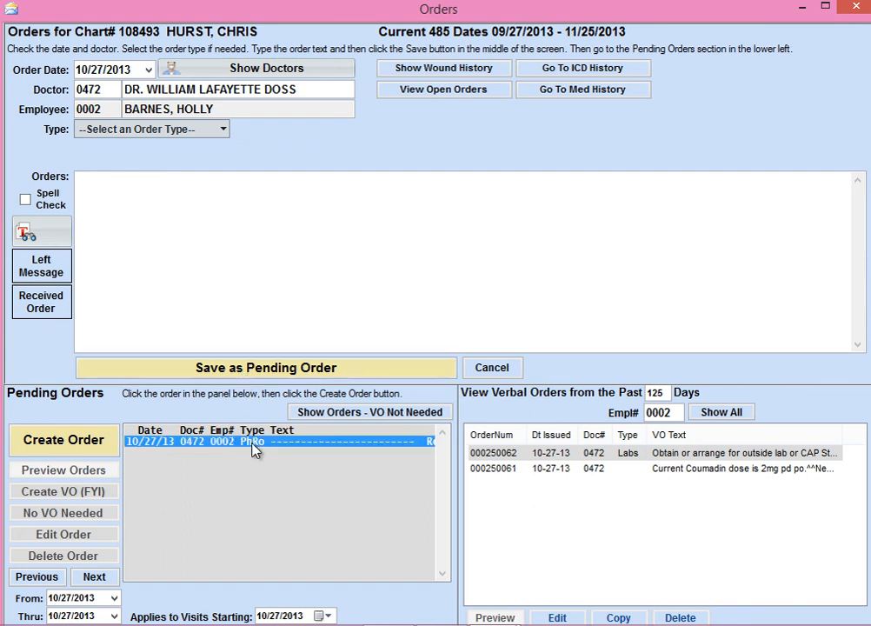
click(63, 492)
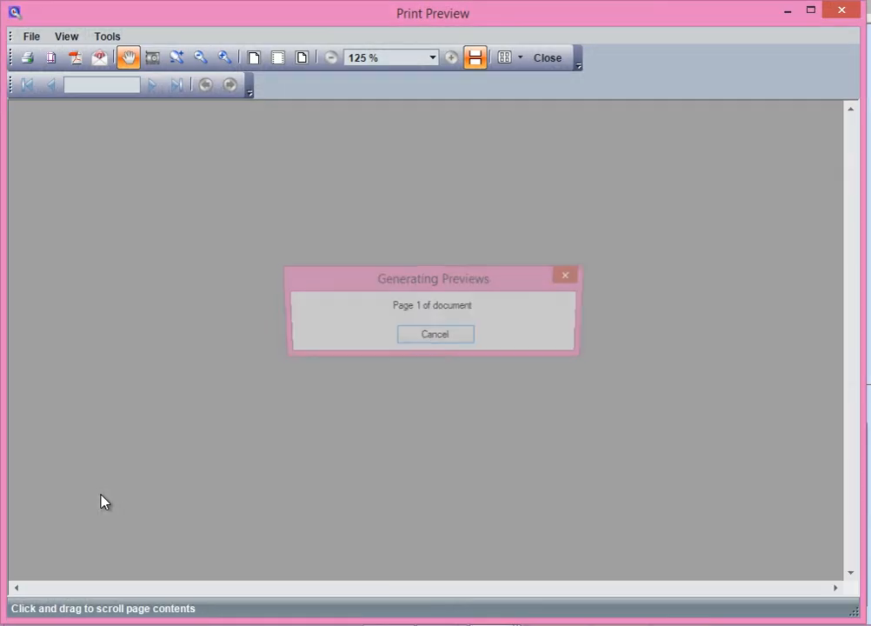
scroll(434, 379, down, 10)
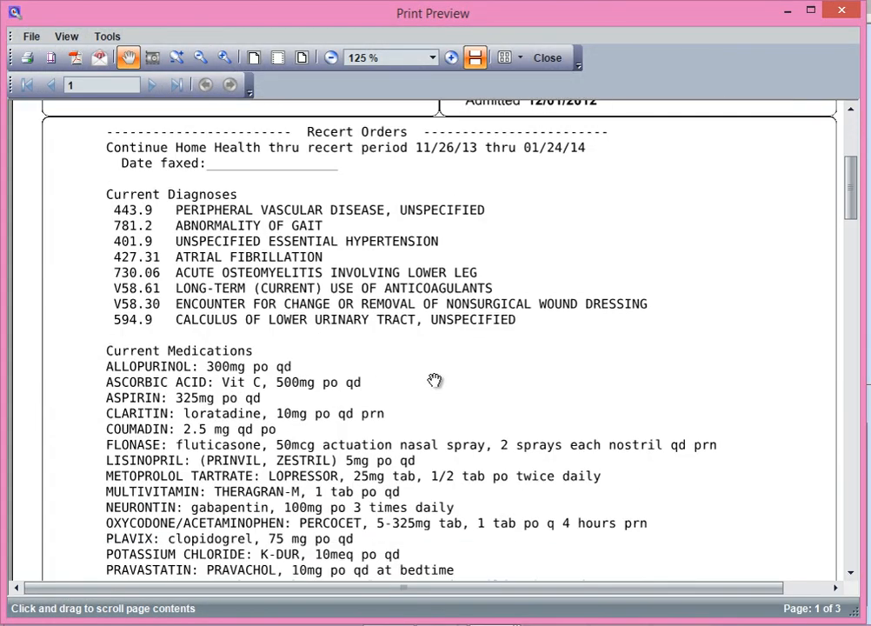
scroll(426, 348, down, 7)
scroll(424, 387, up, 12)
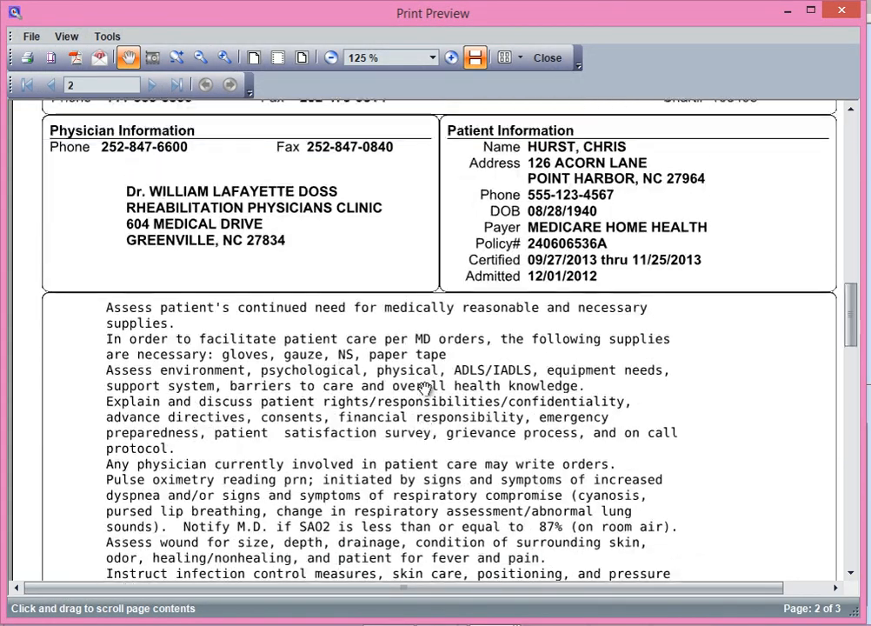
click(546, 58)
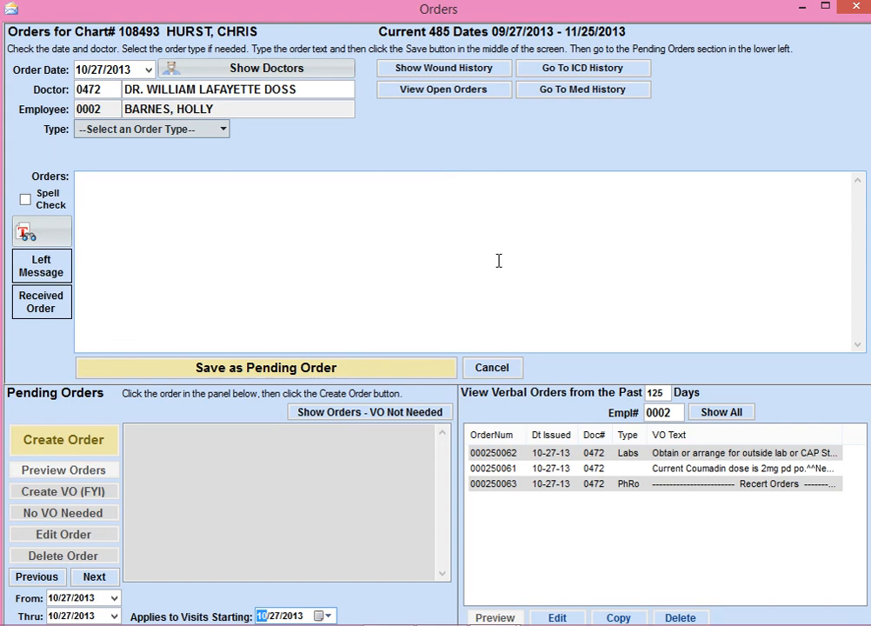
click(856, 11)
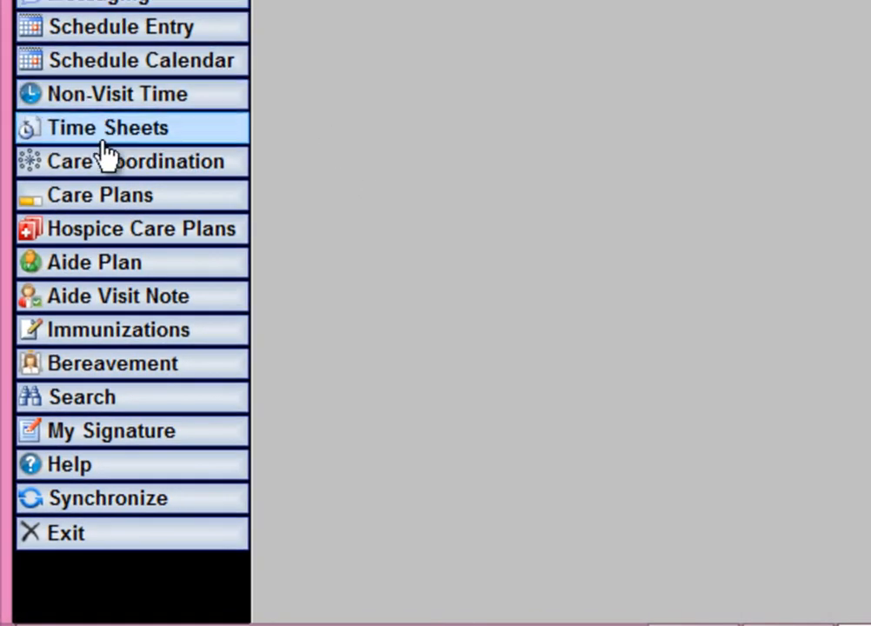
Open the Orders topics in the built-in help, view the "Create a Medication Verbal Order" article, and return to the topic list.
click(88, 466)
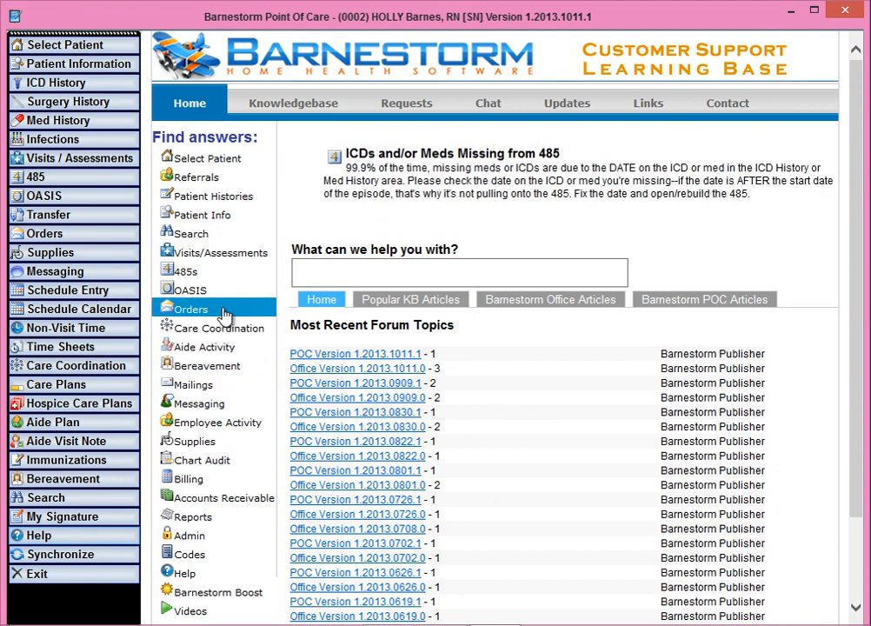
click(191, 310)
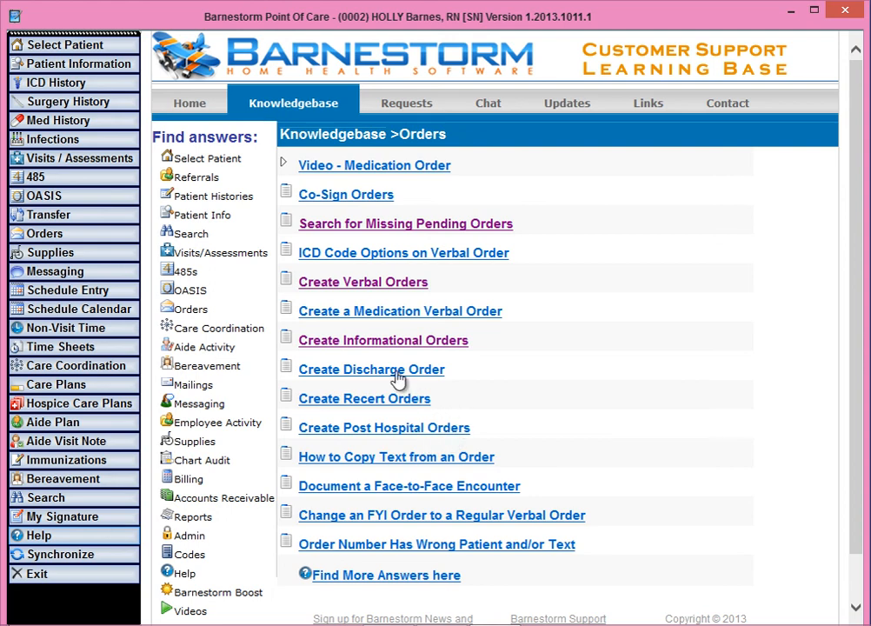
click(368, 322)
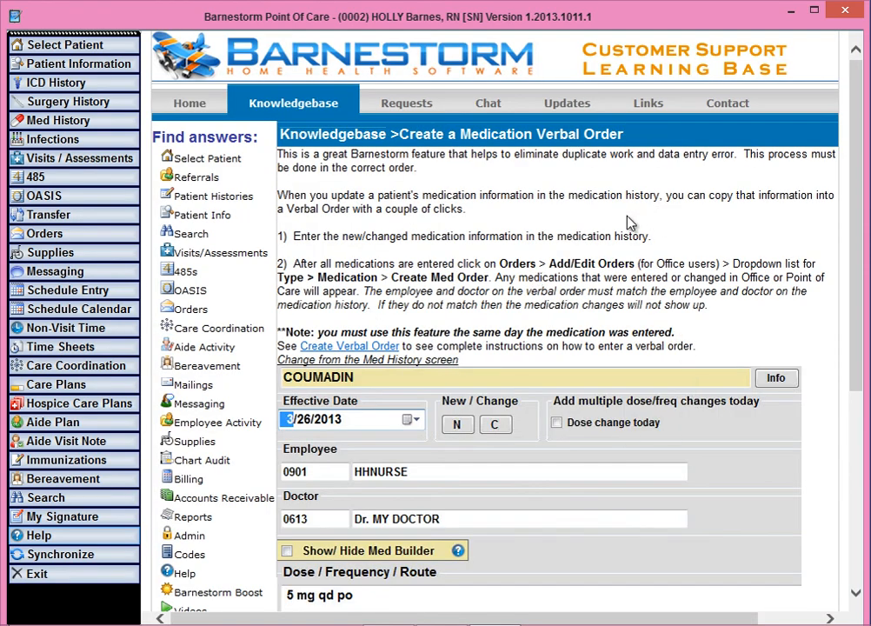
right_click(629, 224)
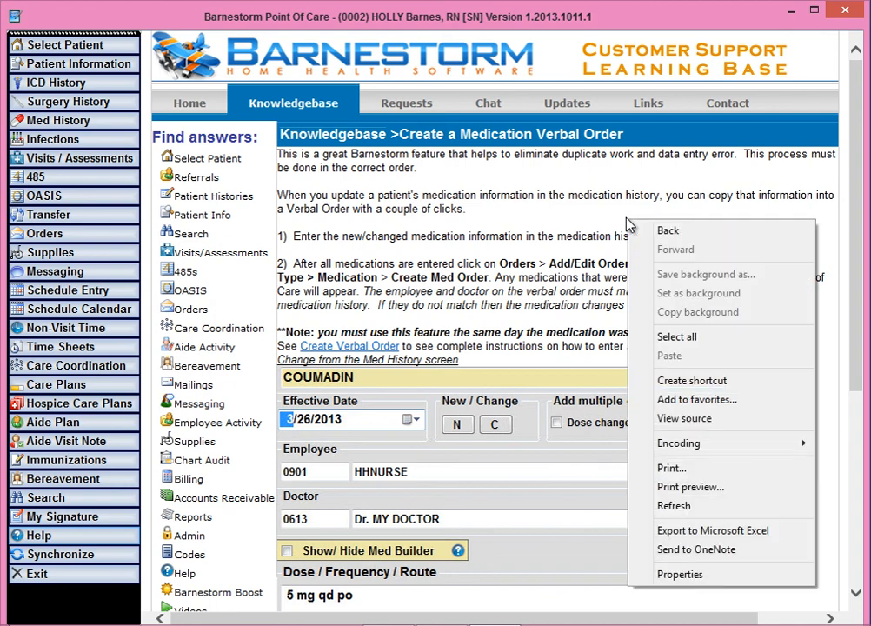
click(669, 230)
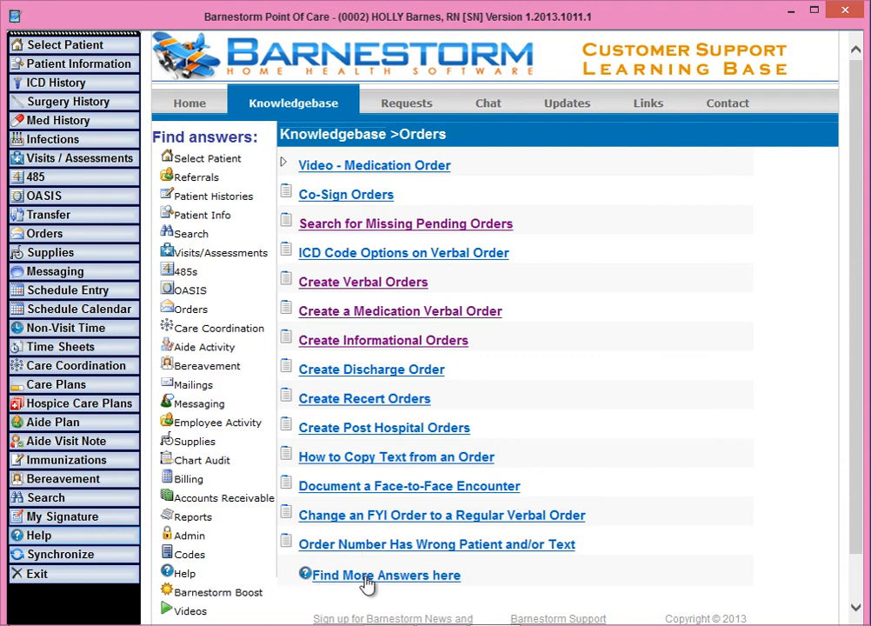
Open the full online Orders knowledgebase in the browser and read the article "Orders are not Printing on the Referral".
click(395, 575)
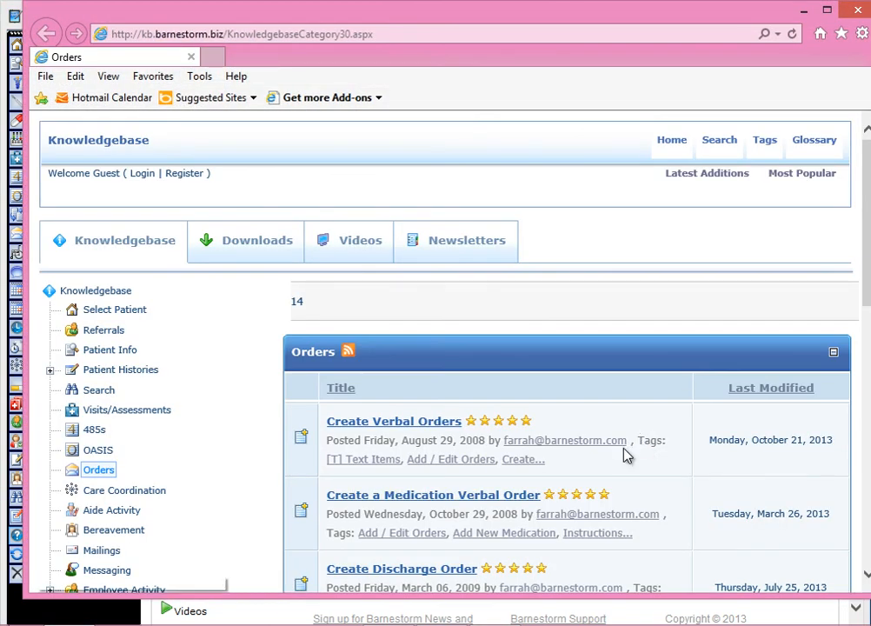
scroll(572, 461, down, 2)
scroll(569, 460, down, 5)
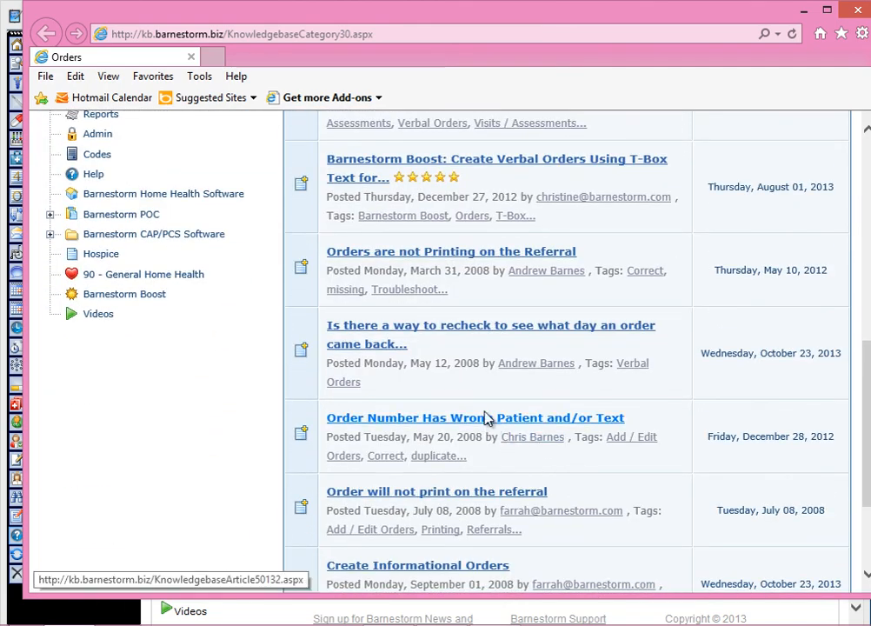
click(448, 253)
scroll(506, 418, down, 2)
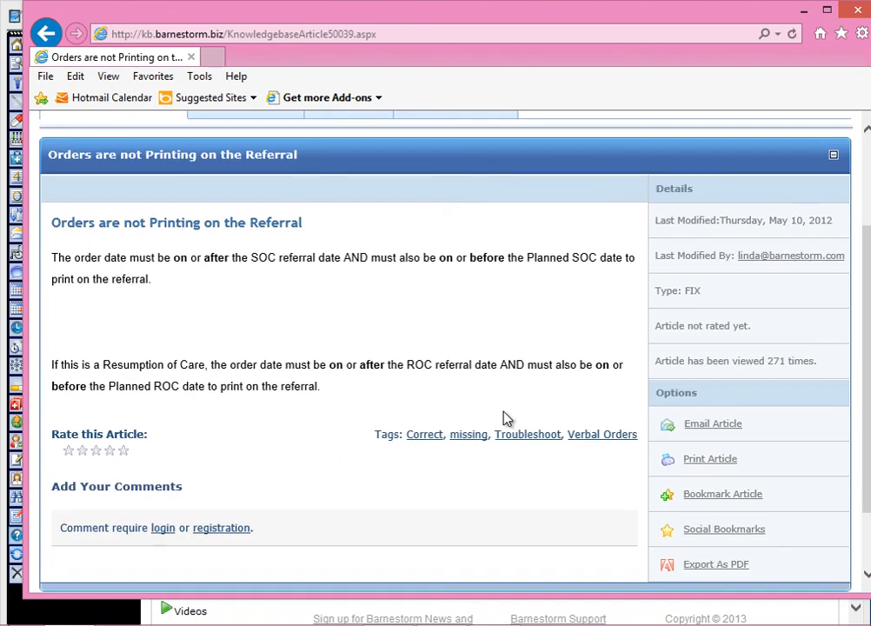